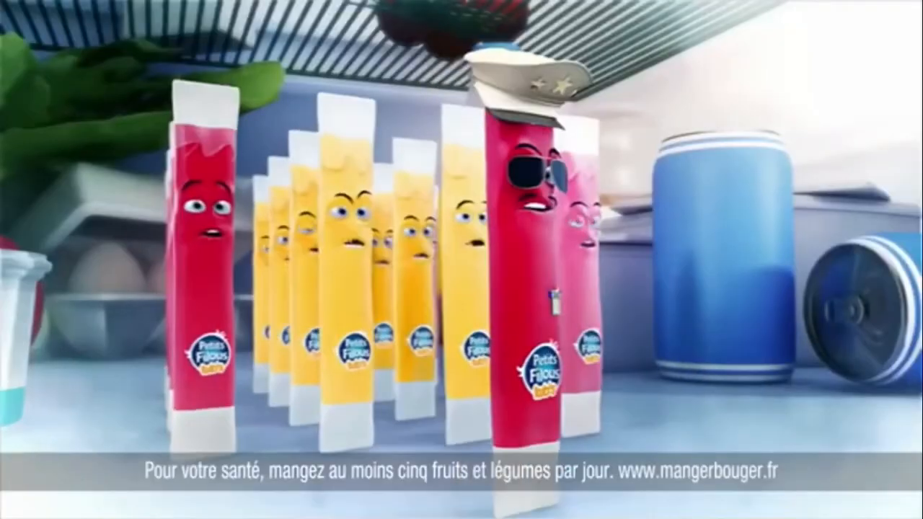
left_click(54, 514)
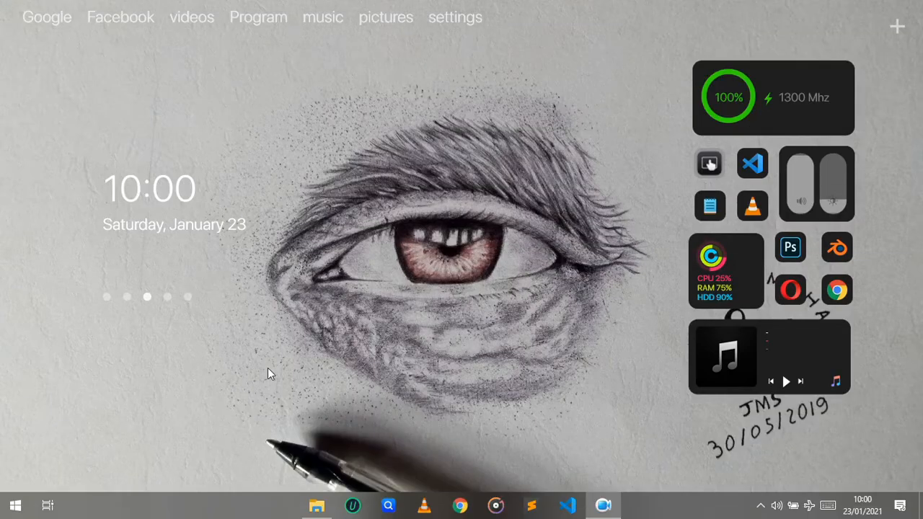
Open the XAMPP installer archive in the telechargement folder, launch the setup and continue past the welcome page
left_click(312, 505)
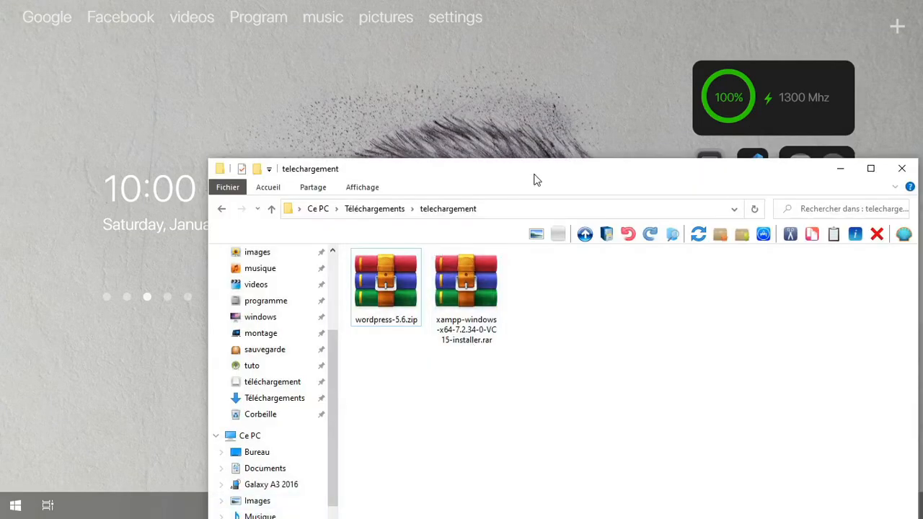
left_click_drag(526, 176, 473, 2)
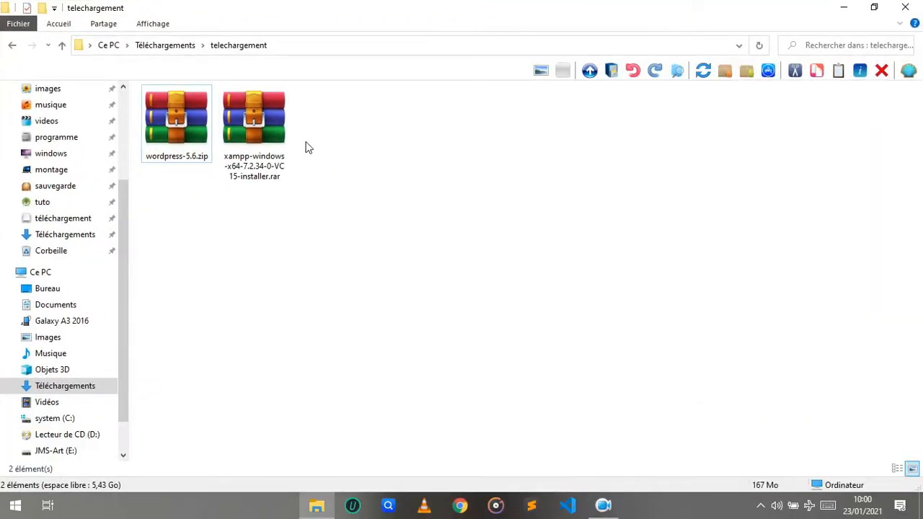
left_click(176, 119)
left_click(254, 129)
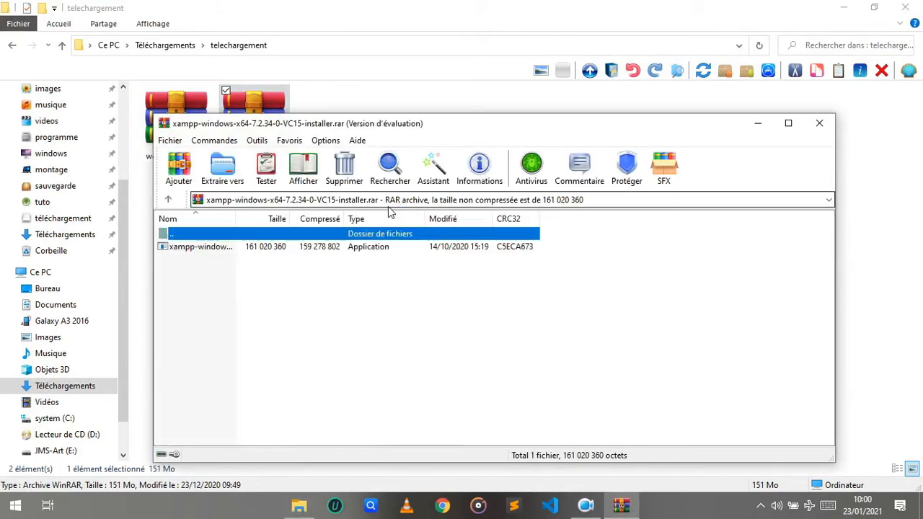
double_click(217, 250)
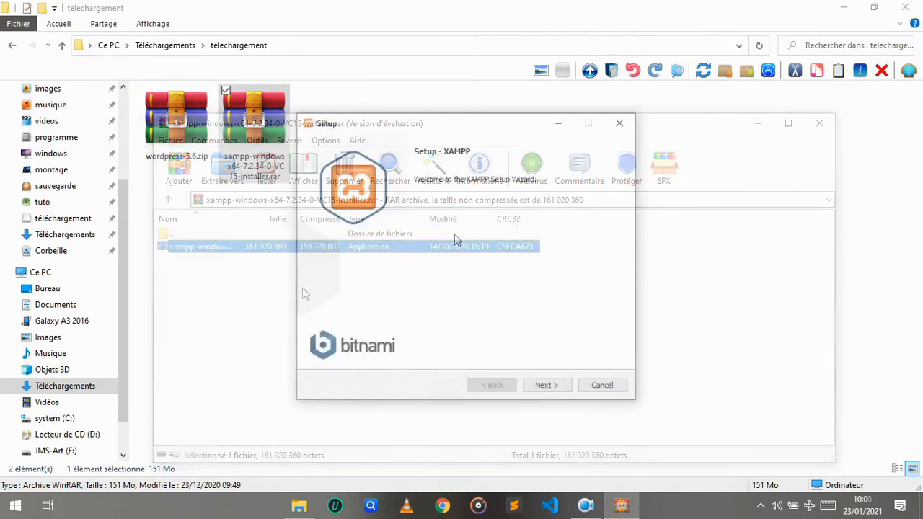
left_click(555, 389)
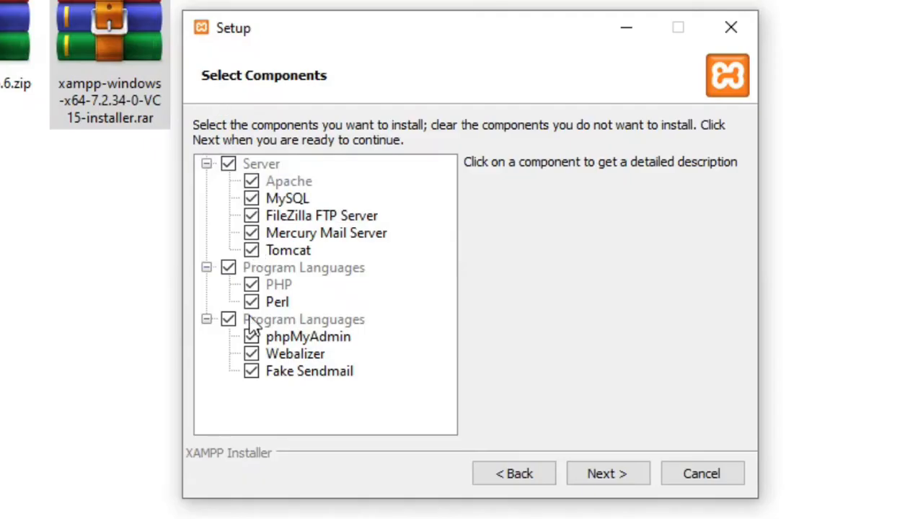
Deselect Tomcat, Mercury Mail Server, FileZilla FTP Server, Perl, Webalizer and Fake Sendmail components, then continue
left_click(251, 250)
left_click(251, 233)
left_click(251, 216)
left_click(251, 303)
left_click(251, 354)
left_click(251, 372)
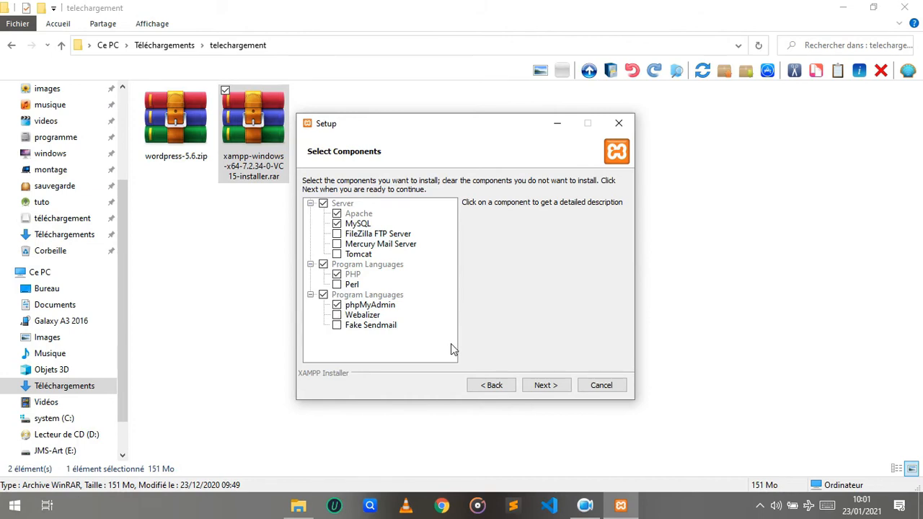
left_click(547, 385)
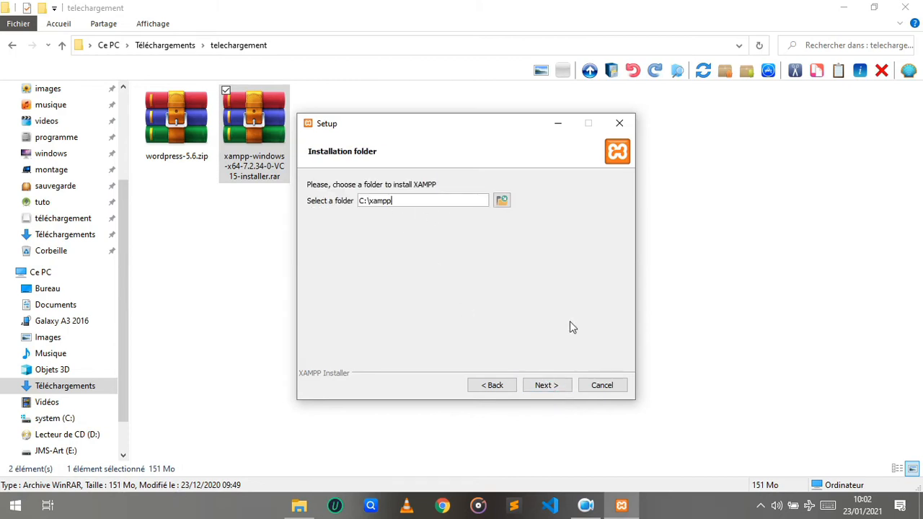
Install XAMPP into C:\xampp and finish the wizard with the Control Panel start option enabled
left_click(547, 385)
left_click(463, 195)
left_click(463, 195)
left_click(547, 385)
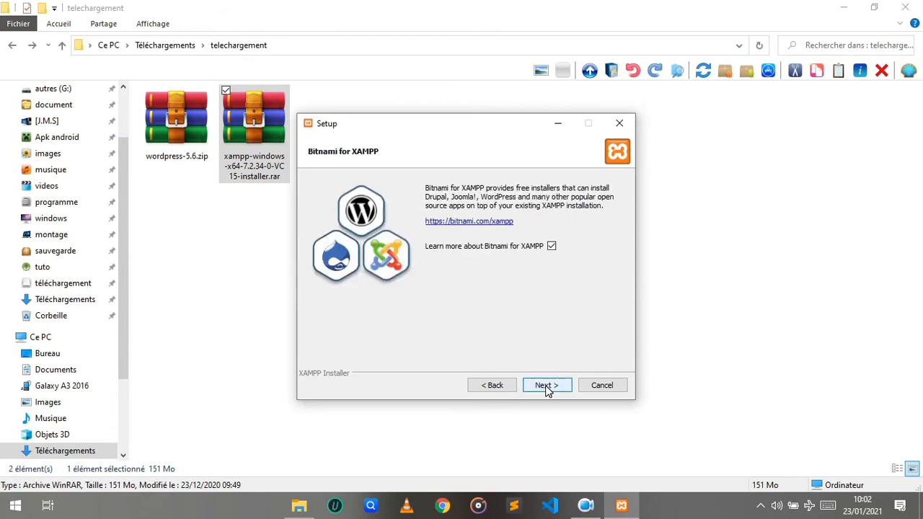
left_click(546, 387)
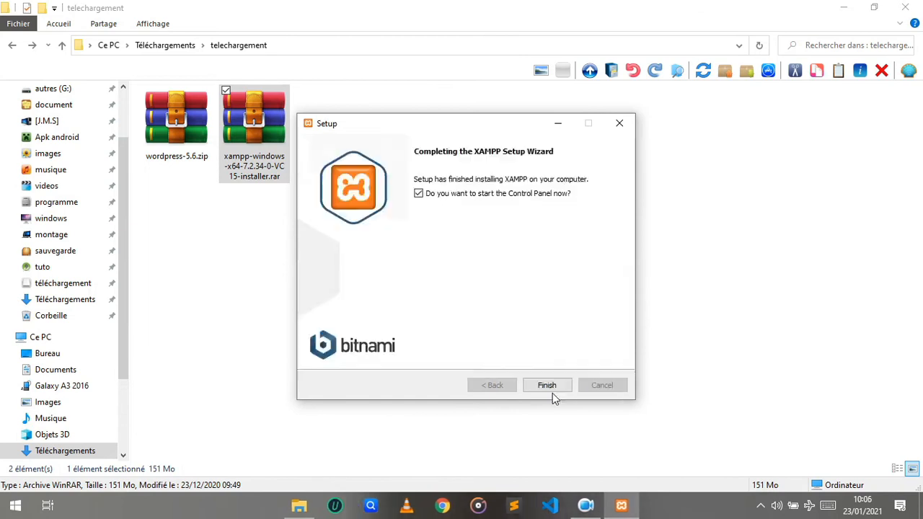
left_click(550, 384)
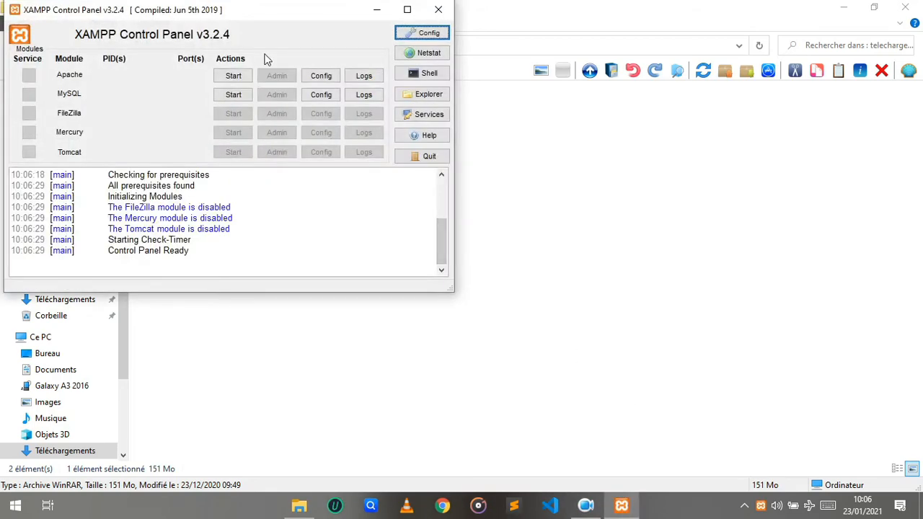
Start the Apache and MySQL modules in the XAMPP Control Panel and minimize it
left_click_drag(193, 14, 406, 105)
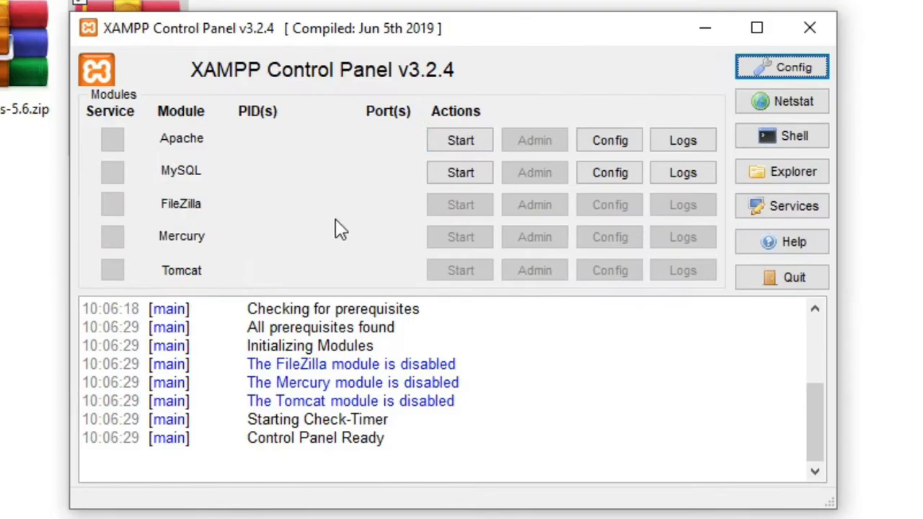
left_click(462, 142)
left_click(459, 175)
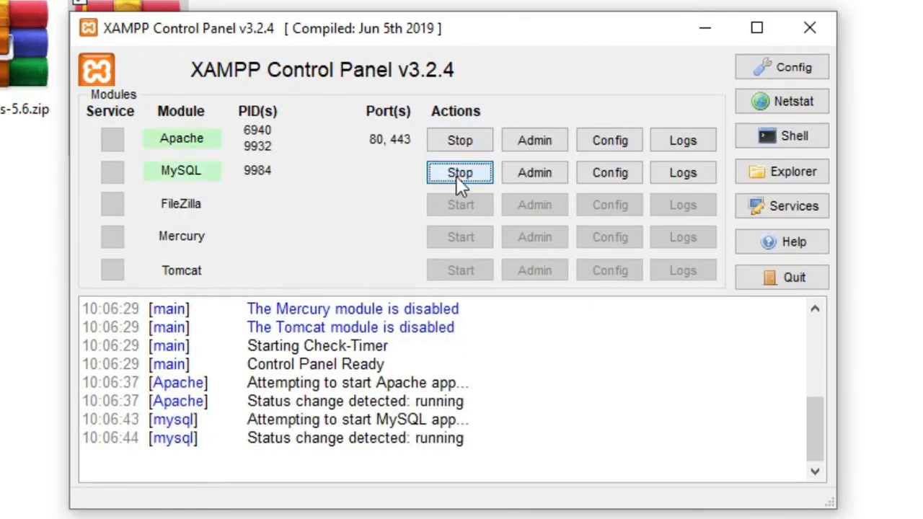
left_click(706, 32)
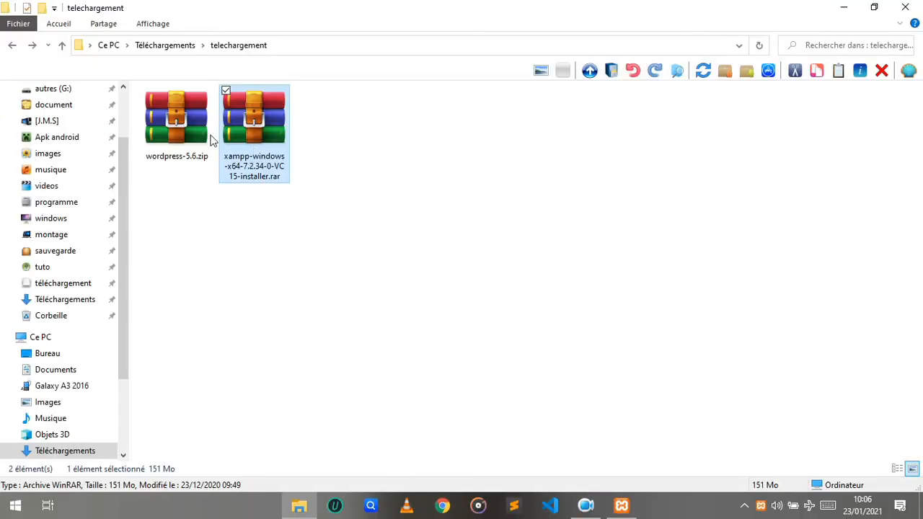
Extract the wordpress folder from wordpress-5.6.zip into the telechargement folder and close the archive
double_click(175, 133)
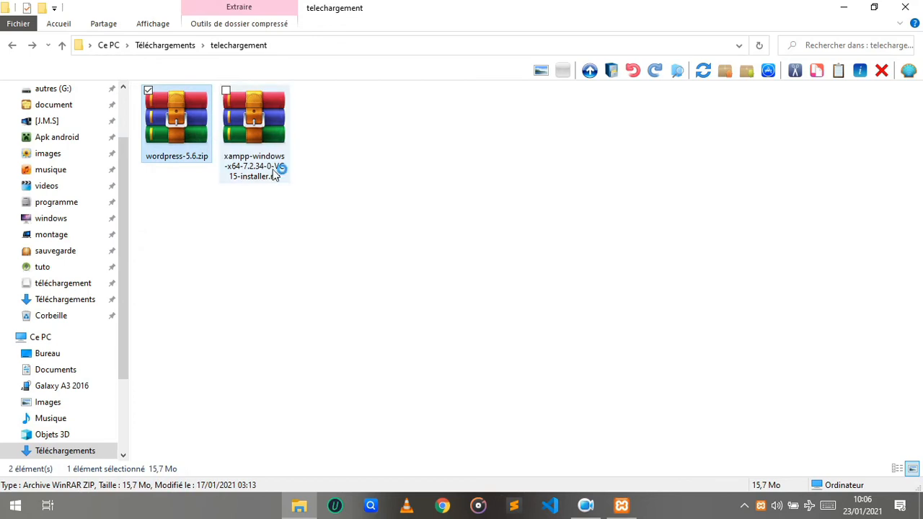
left_click_drag(303, 244, 191, 283)
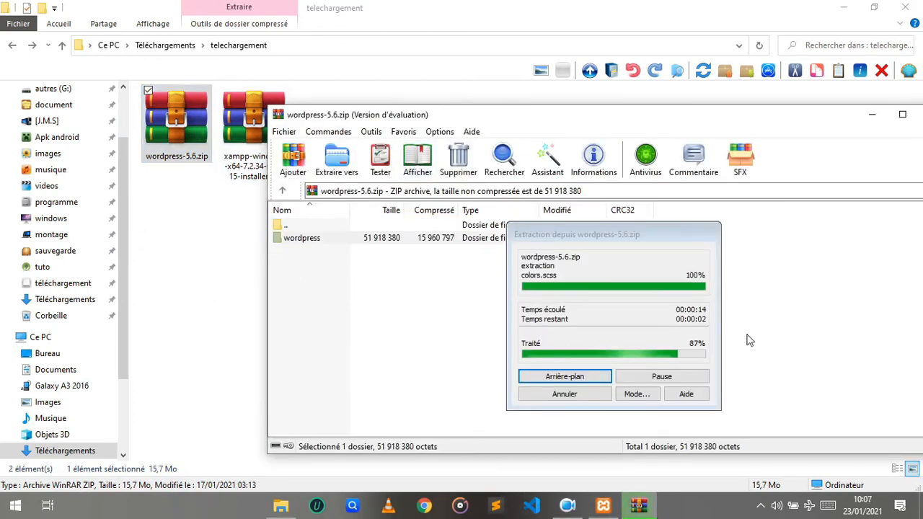
left_click(639, 505)
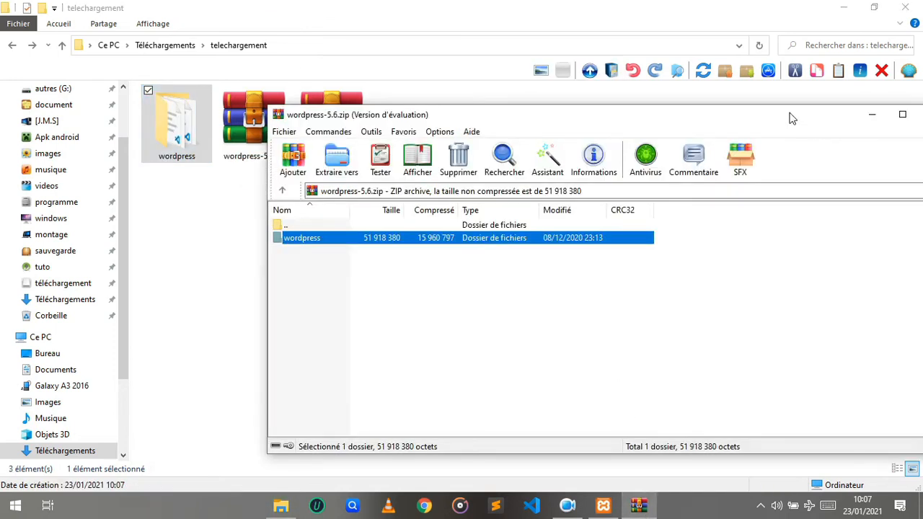
left_click_drag(796, 115, 740, 124)
left_click(881, 122)
Open the extracted wordpress folder to check it, go back, and cut the folder
left_click(181, 132)
double_click(181, 137)
left_click_drag(241, 433, 306, 247)
left_click(319, 420)
key("BackSpace")
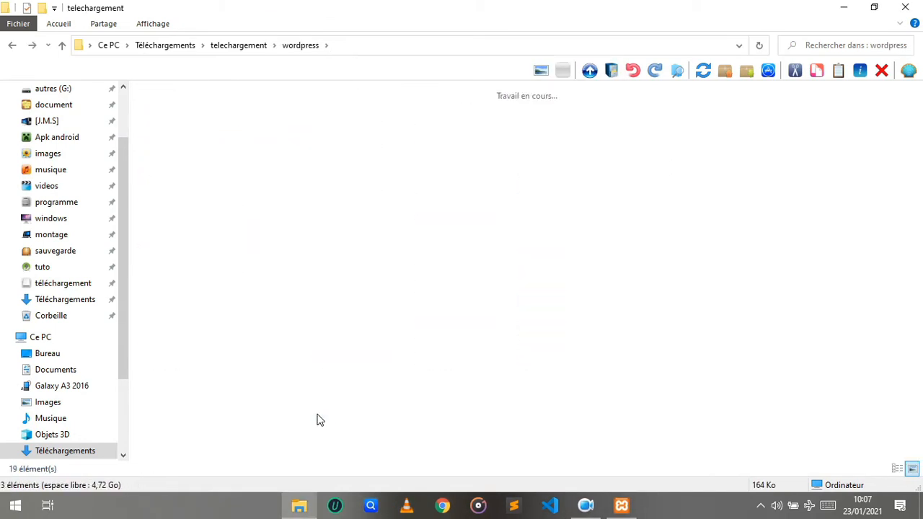
right_click(204, 119)
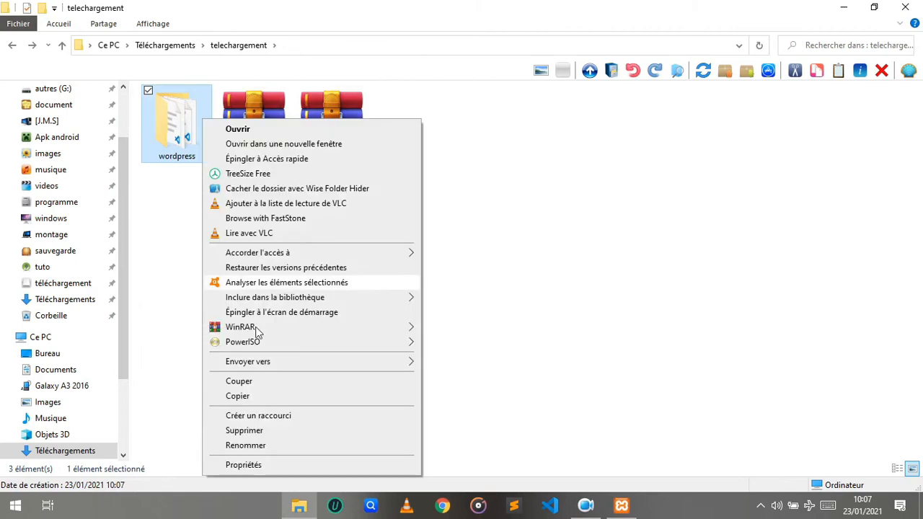
left_click(242, 382)
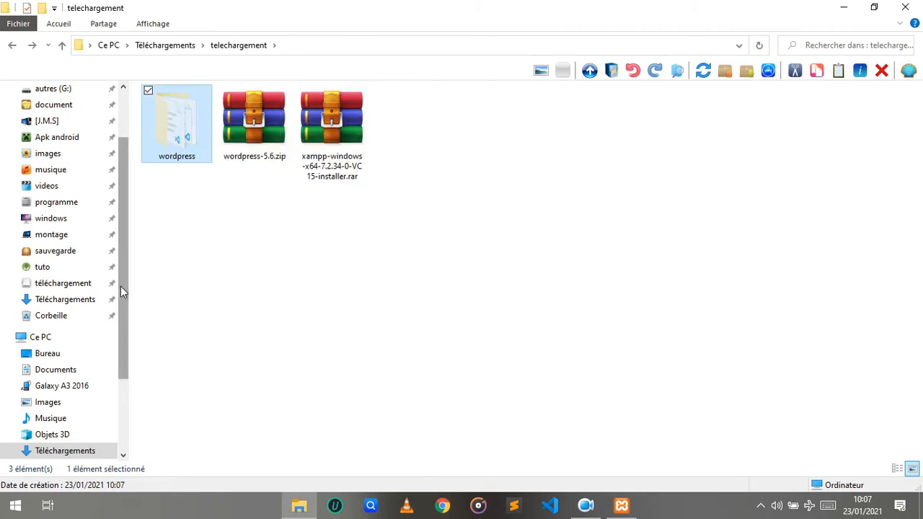
Paste the wordpress folder into C:\xampp\htdocs
left_click_drag(120, 289, 124, 175)
left_click(71, 134)
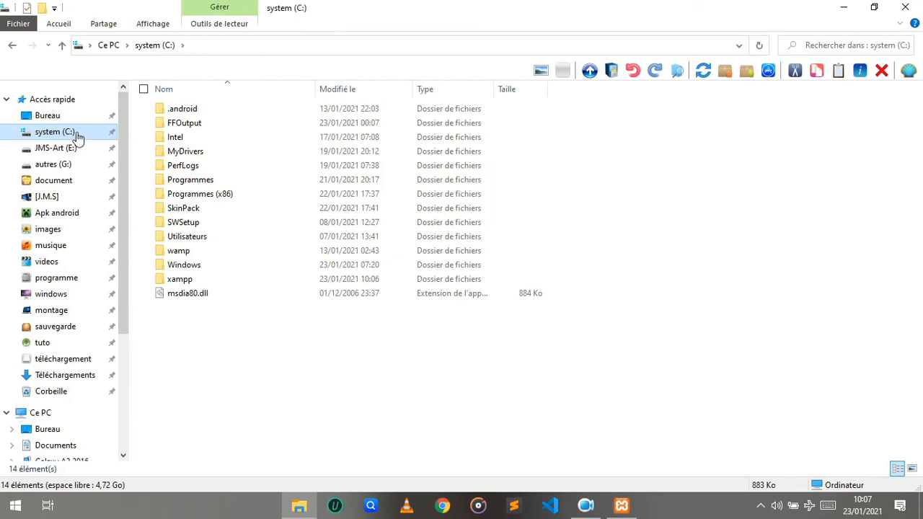
double_click(210, 280)
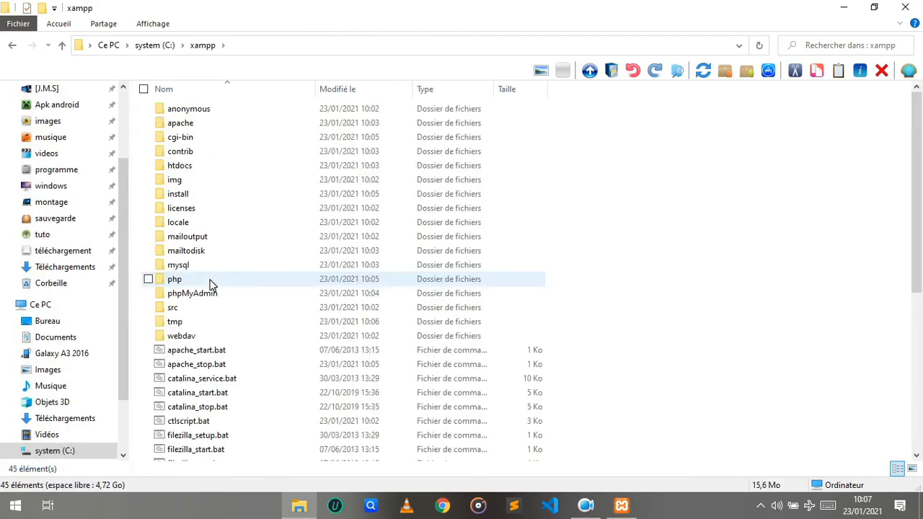
left_click(186, 169)
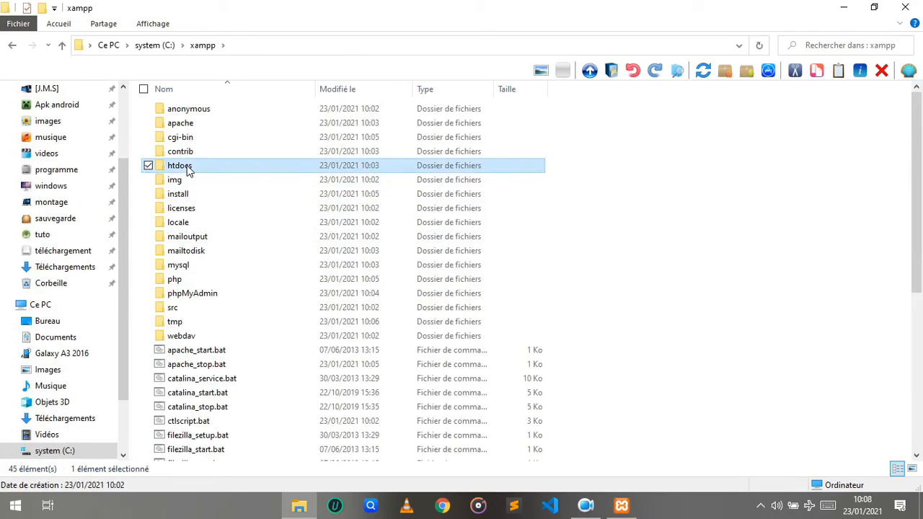
double_click(187, 168)
right_click(285, 264)
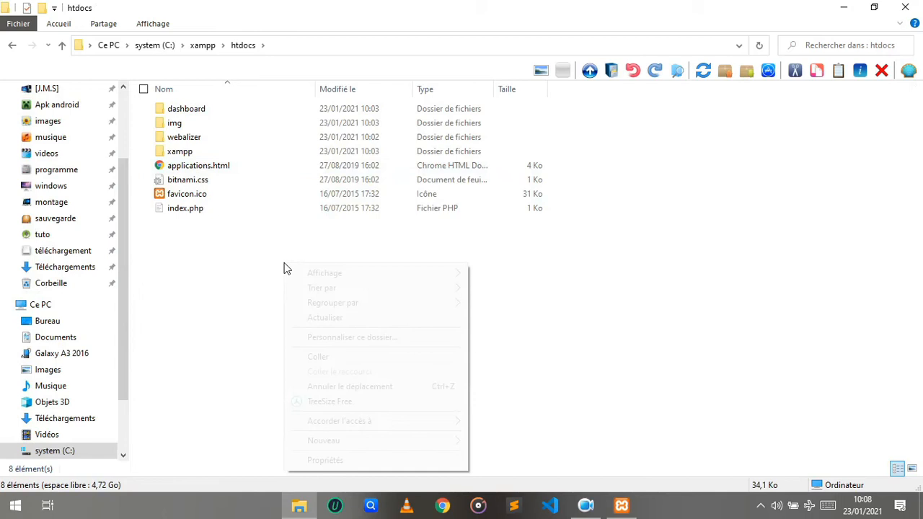
left_click(367, 359)
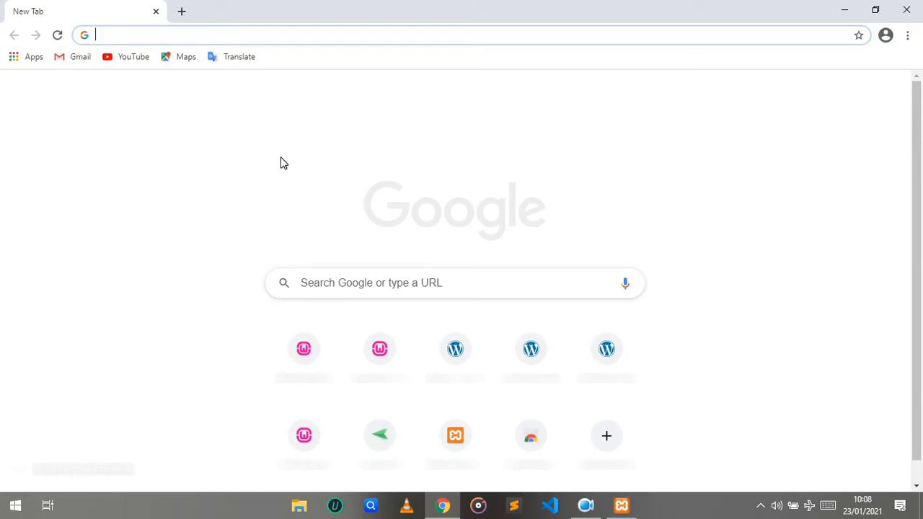
Load localhost in the browser to view the XAMPP dashboard
type("localhos")
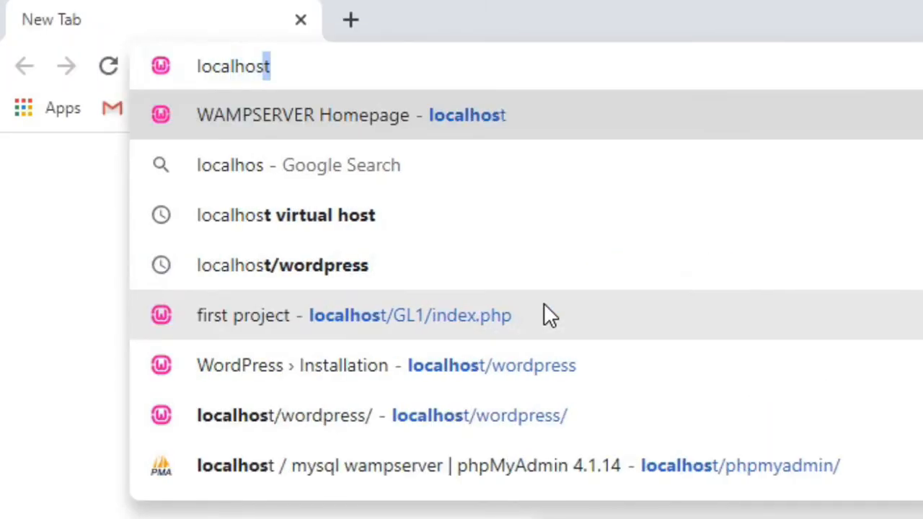
type("t/dashboard/")
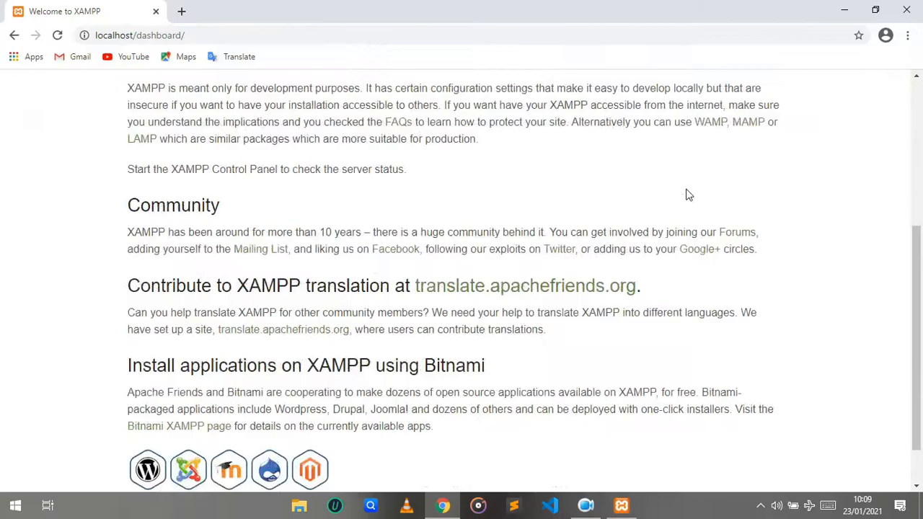
scroll(686, 189, "down", 1)
scroll(686, 190, "up", 5)
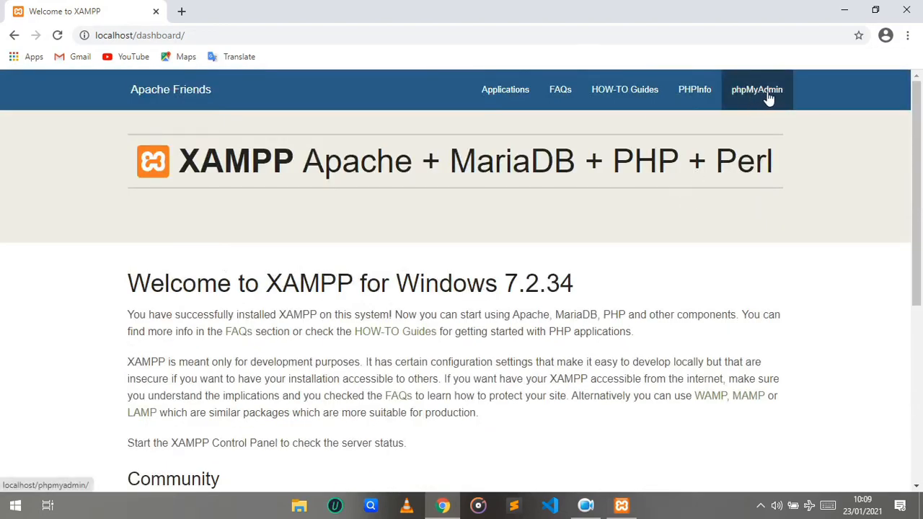
Open phpMyAdmin and create a new database named wordpress
left_click(762, 96)
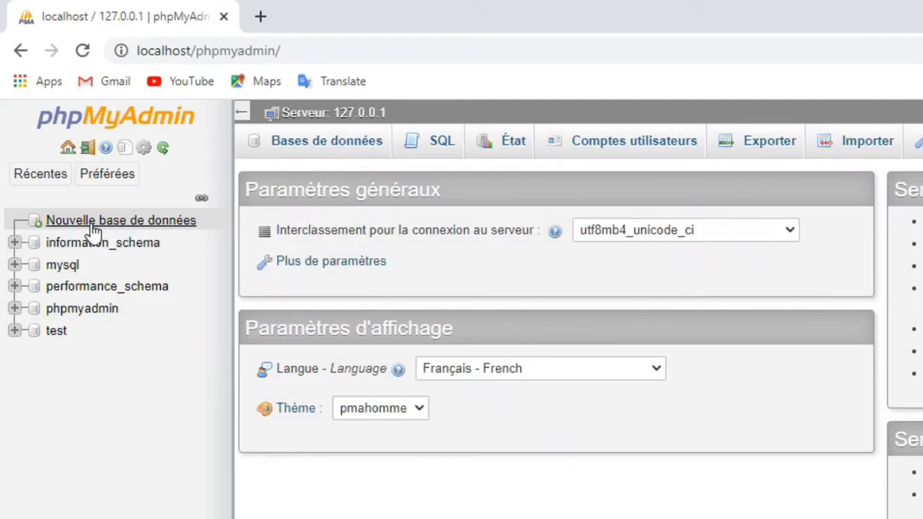
left_click(93, 226)
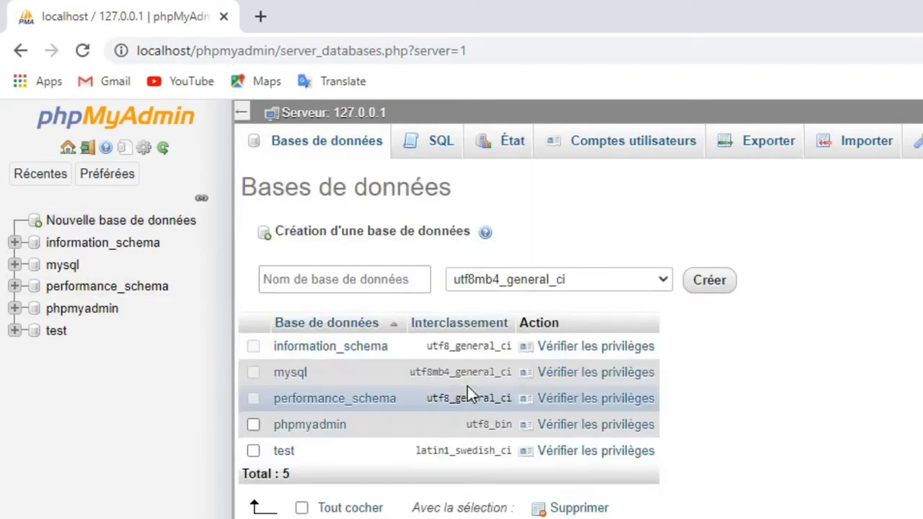
left_click(331, 285)
type("wo")
type("rdpress")
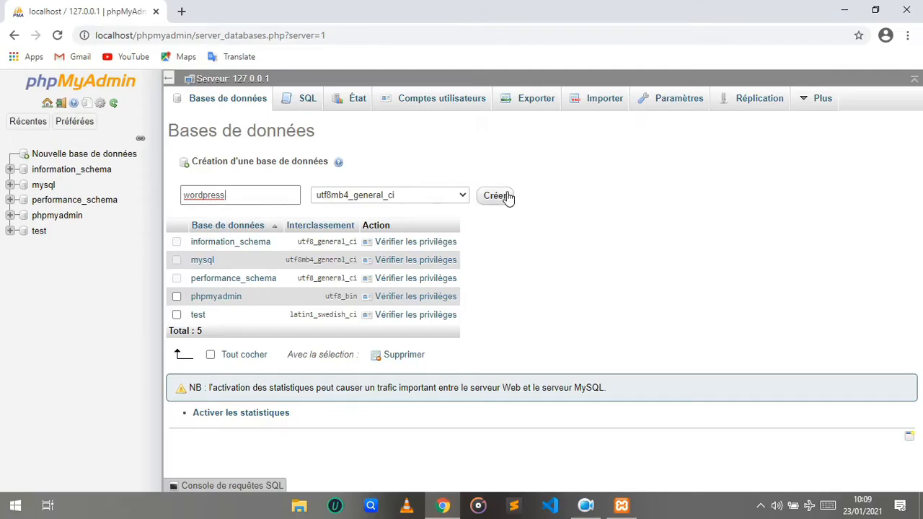
left_click(709, 282)
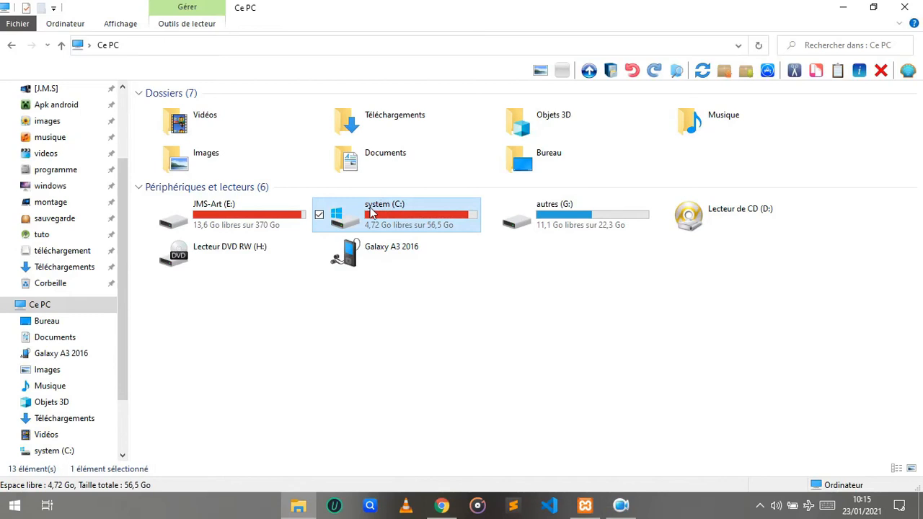
Open wp-config-sample.php from C:\xampp\htdocs\wordpress in Notepad
double_click(370, 210)
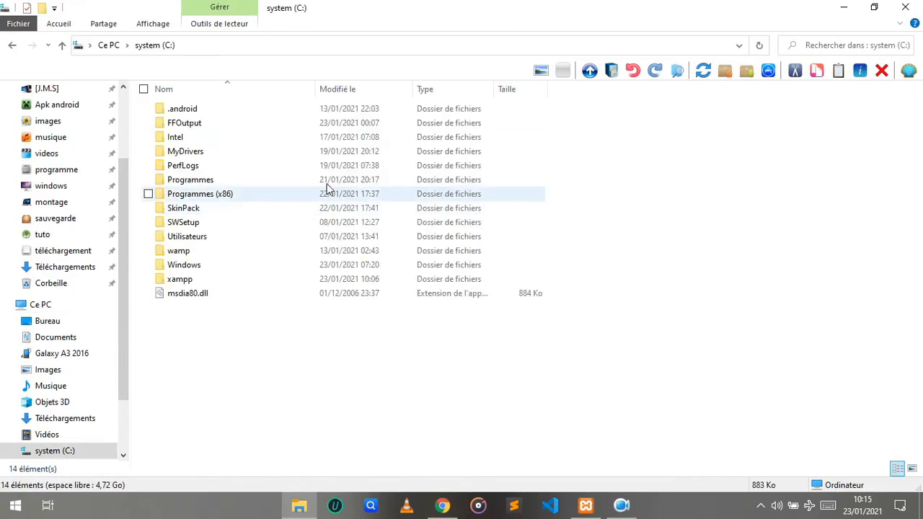
double_click(233, 280)
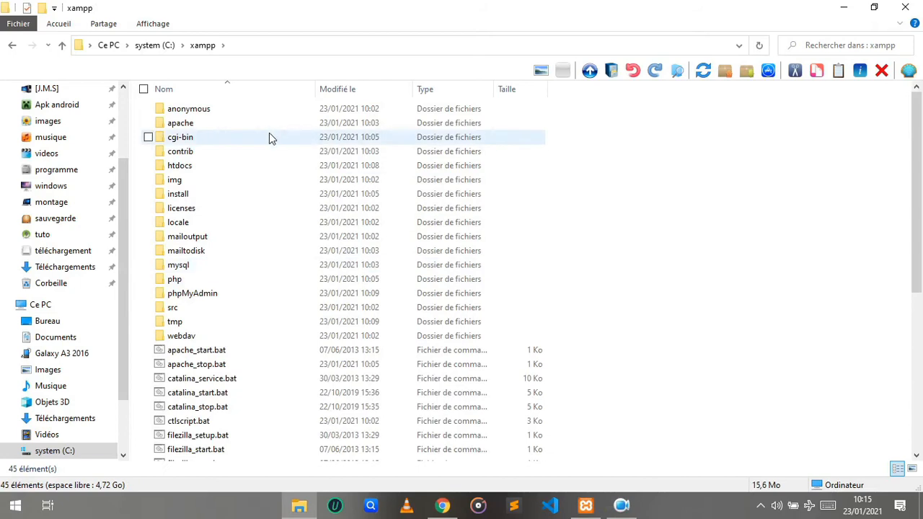
double_click(226, 170)
double_click(214, 151)
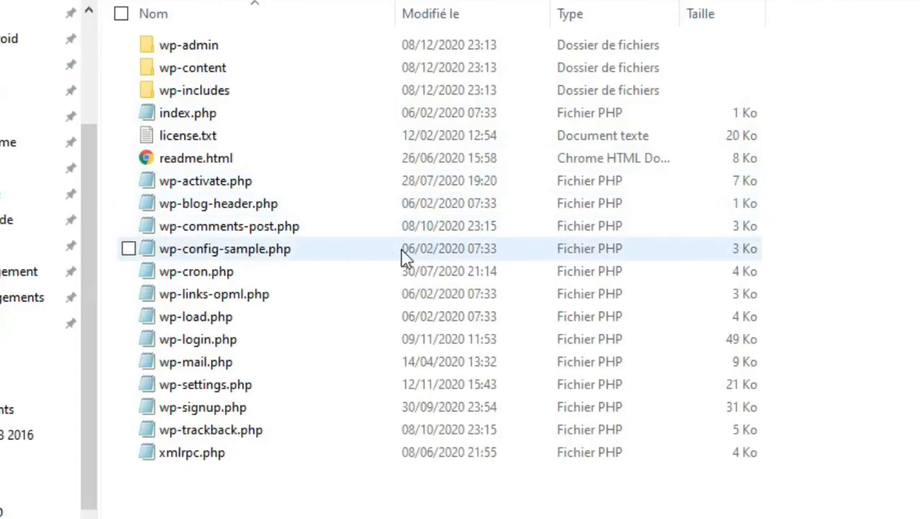
left_click(240, 257)
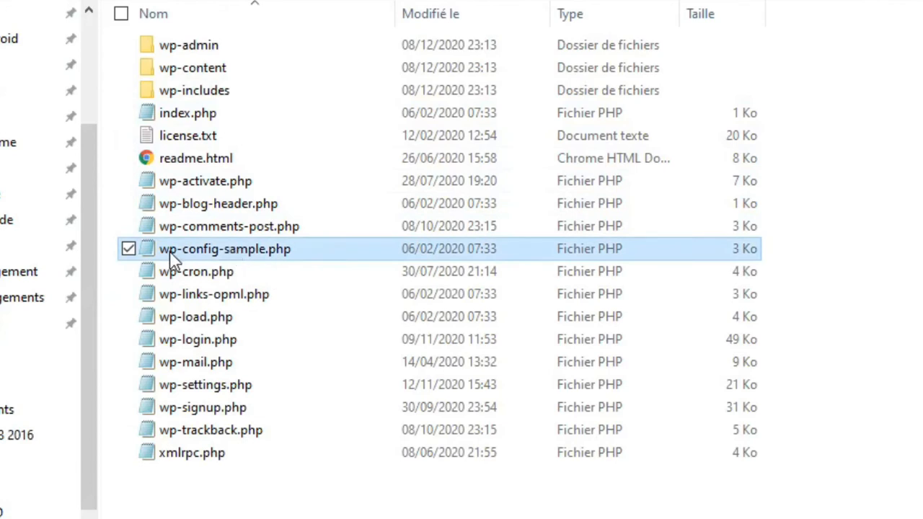
right_click(241, 258)
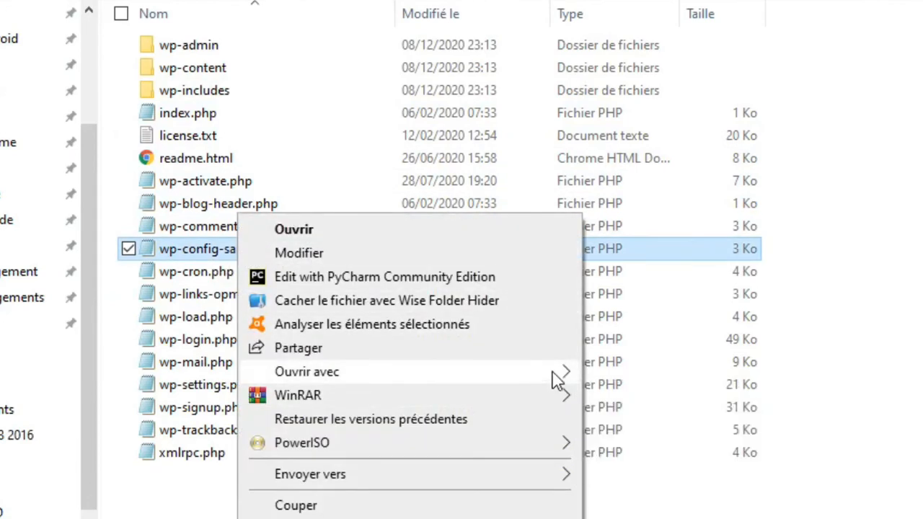
mouse_move(560, 374)
left_click(635, 381)
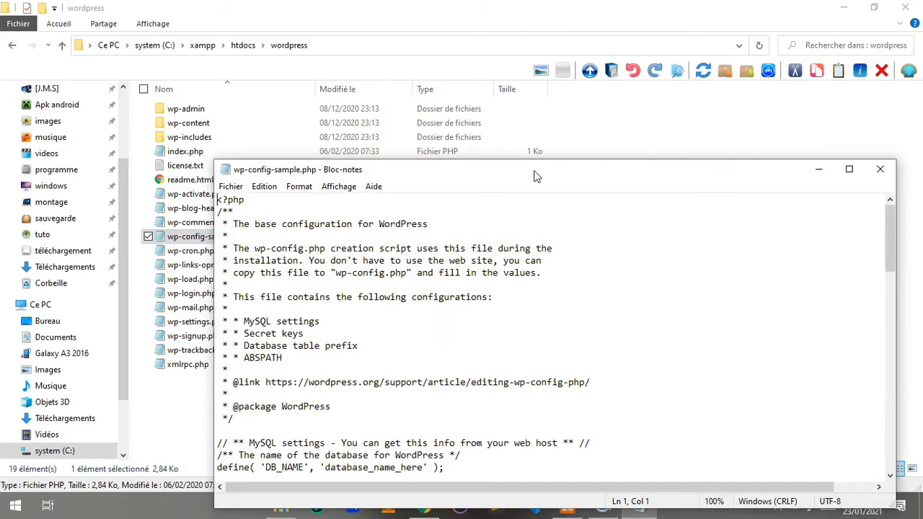
left_click_drag(535, 177, 457, 1)
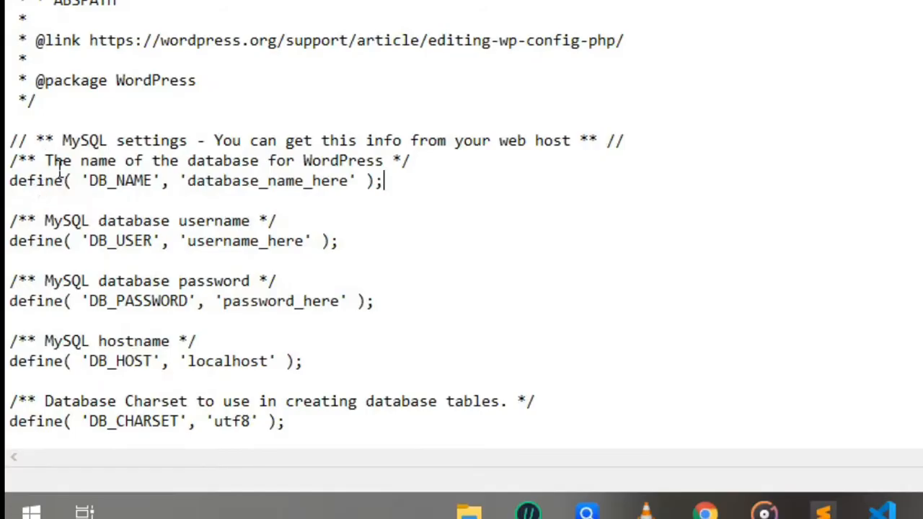
Set the database name in the config file to wordpress
left_click_drag(61, 164, 393, 166)
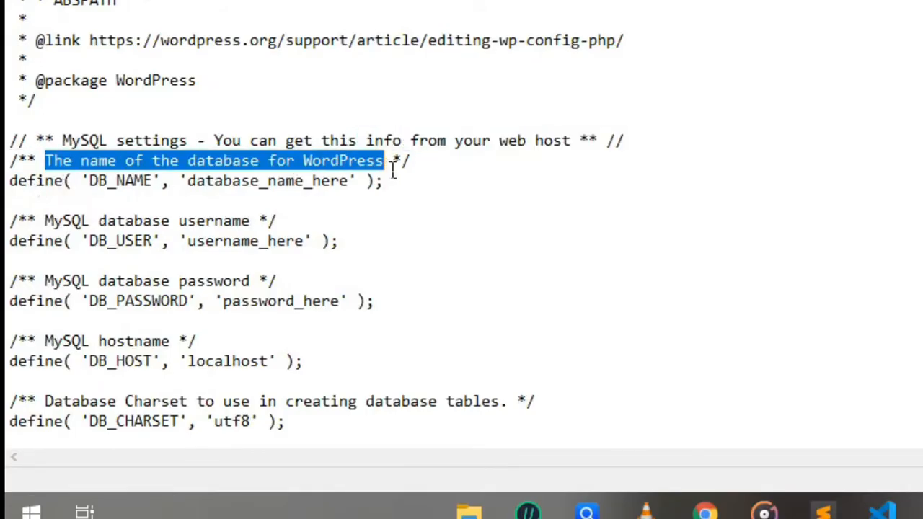
left_click_drag(187, 181, 359, 192)
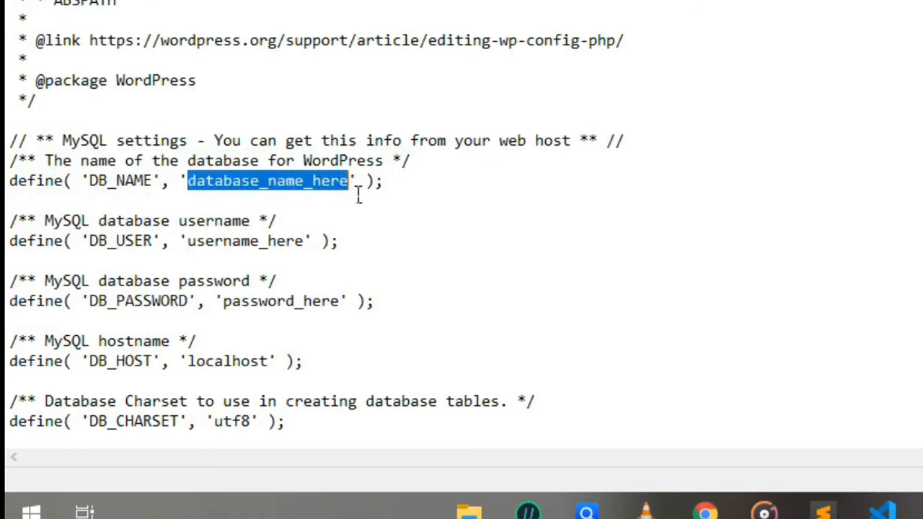
type("wordpress")
Set the database user to root and leave the database password empty
left_click_drag(188, 245, 315, 252)
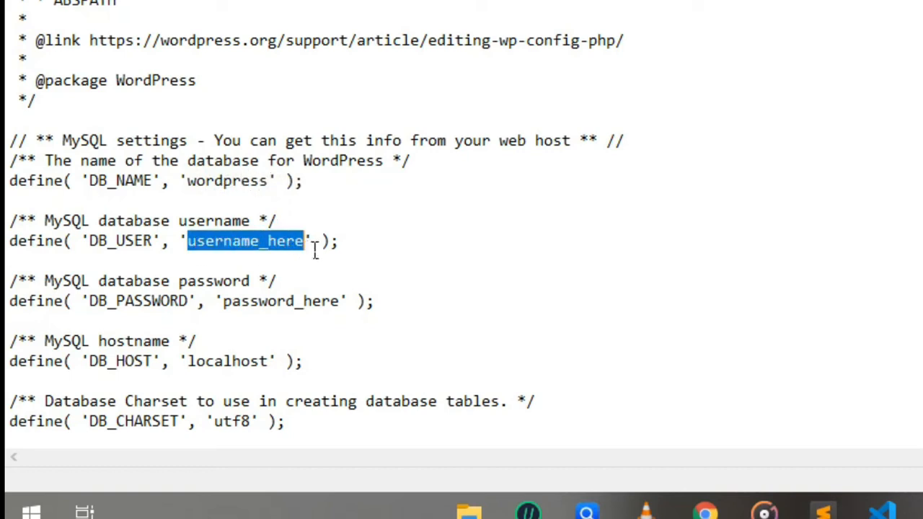
type("root")
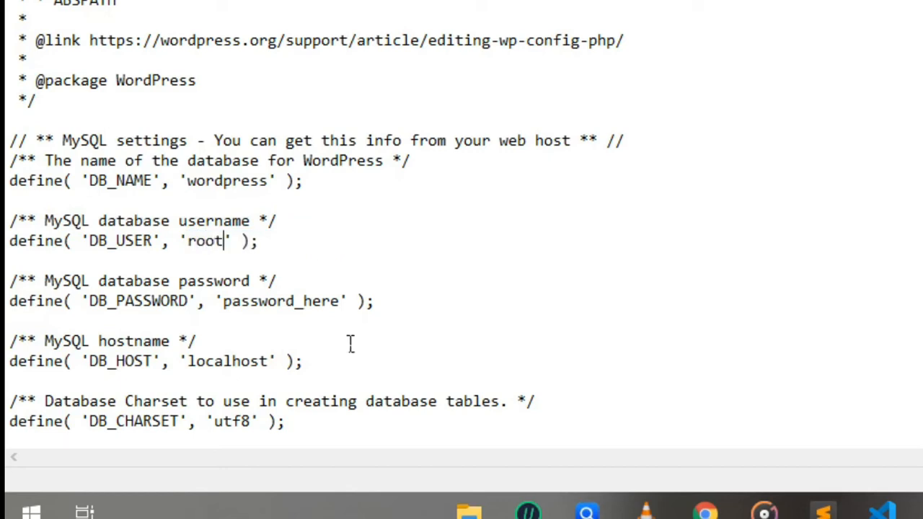
left_click_drag(222, 303, 353, 311)
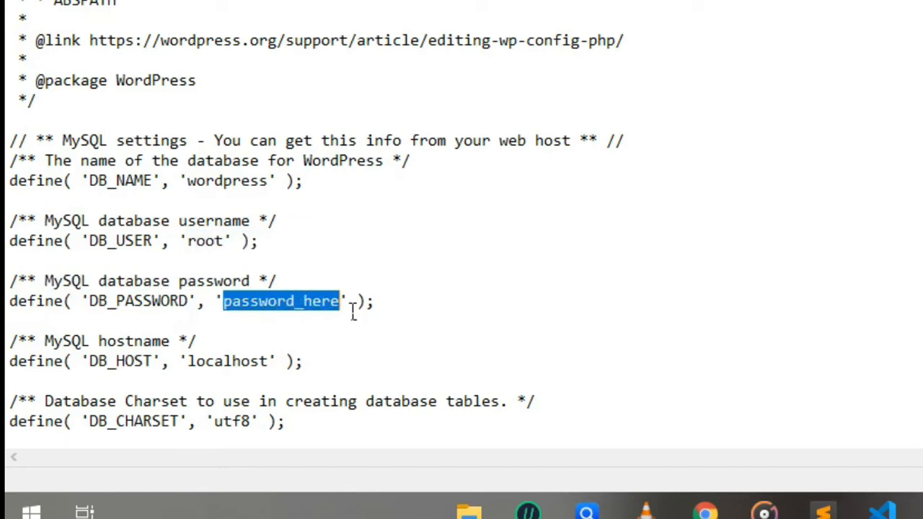
key("BackSpace")
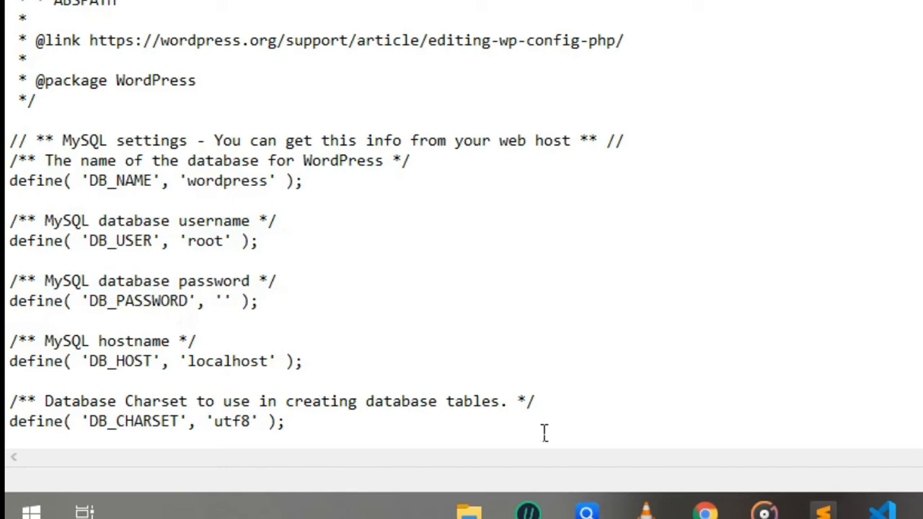
Save the file as wp-config.php in the same wordpress folder
left_click(21, 29)
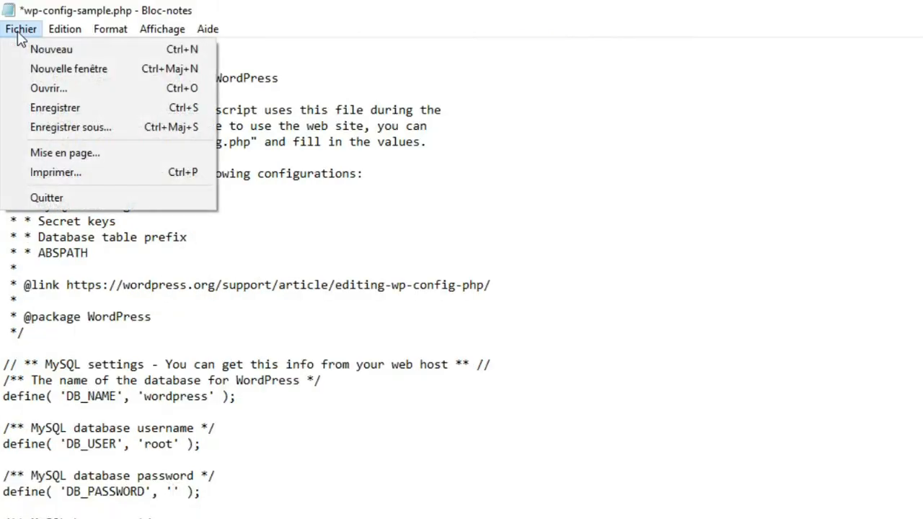
left_click(82, 126)
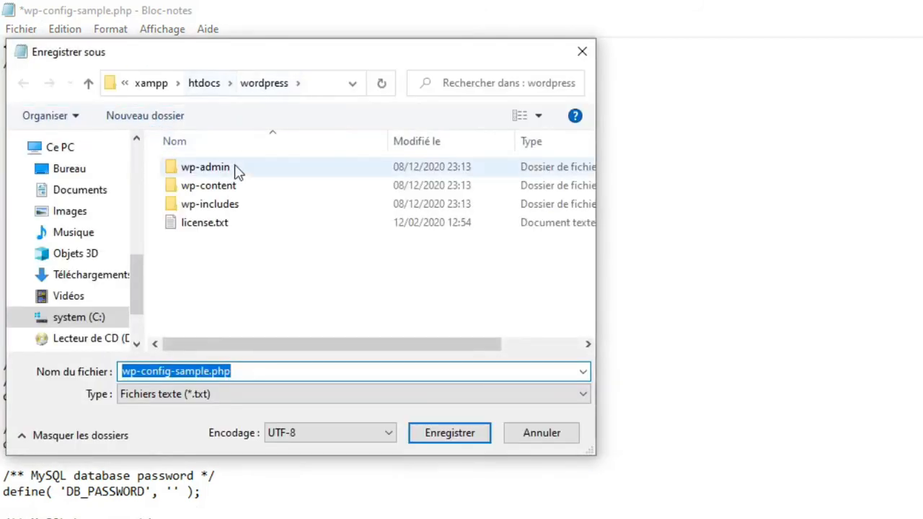
left_click(215, 376)
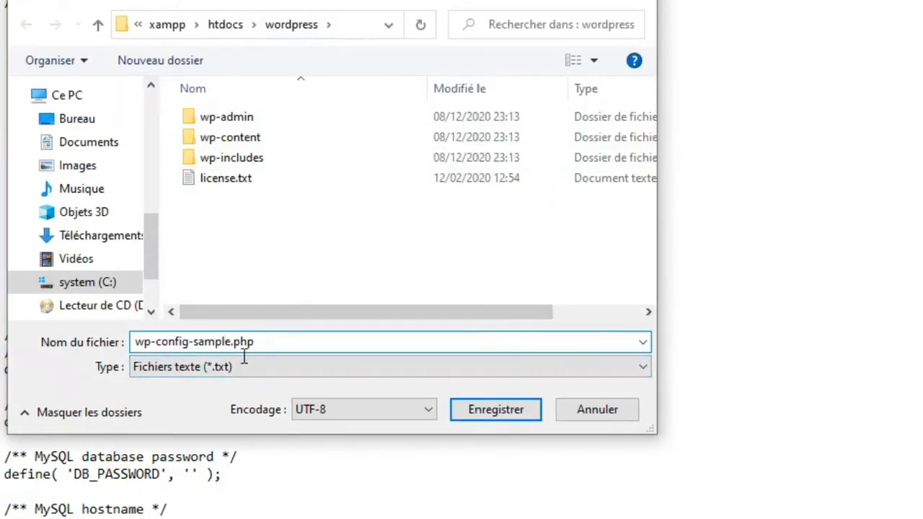
left_click_drag(231, 343, 201, 350)
key("BackSpace")
left_click_drag(130, 341, 224, 346)
left_click(259, 346)
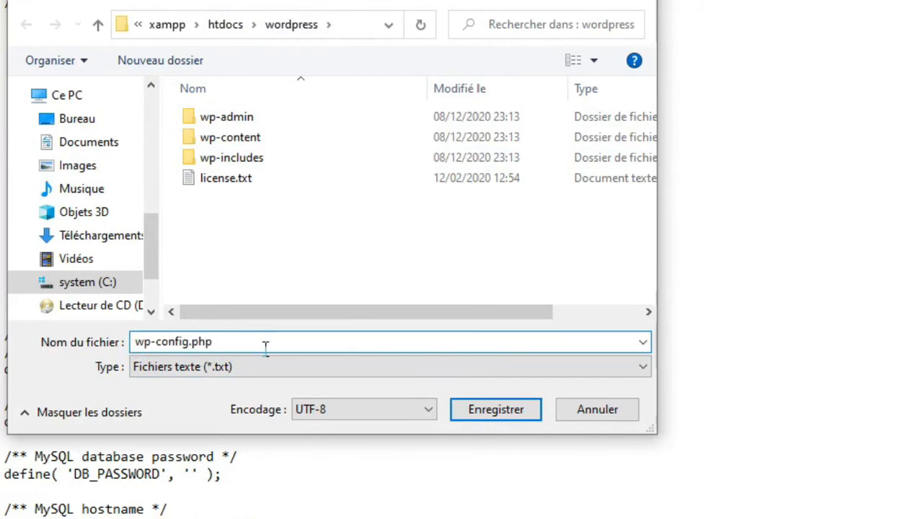
left_click(516, 408)
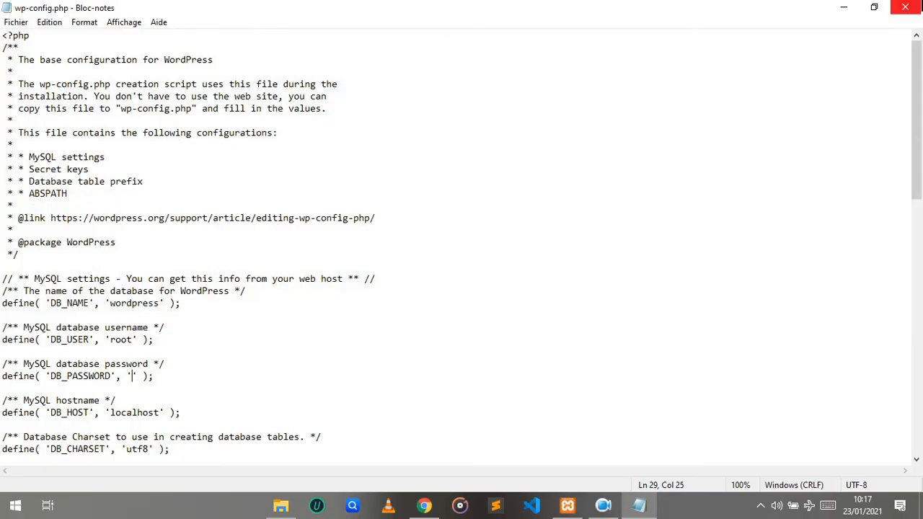
Close Notepad and open localhost/wordpress in a new browser tab
left_click(905, 7)
left_click(442, 505)
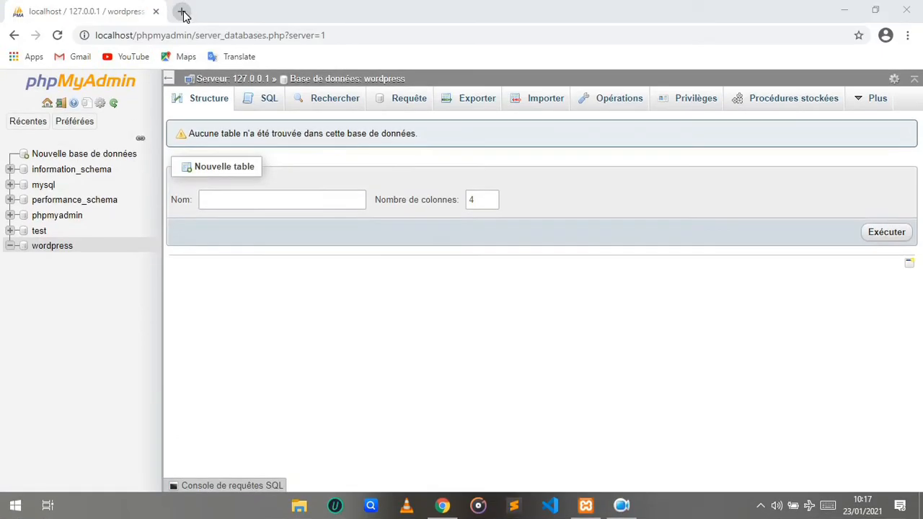
left_click(183, 13)
type("localhost/wo")
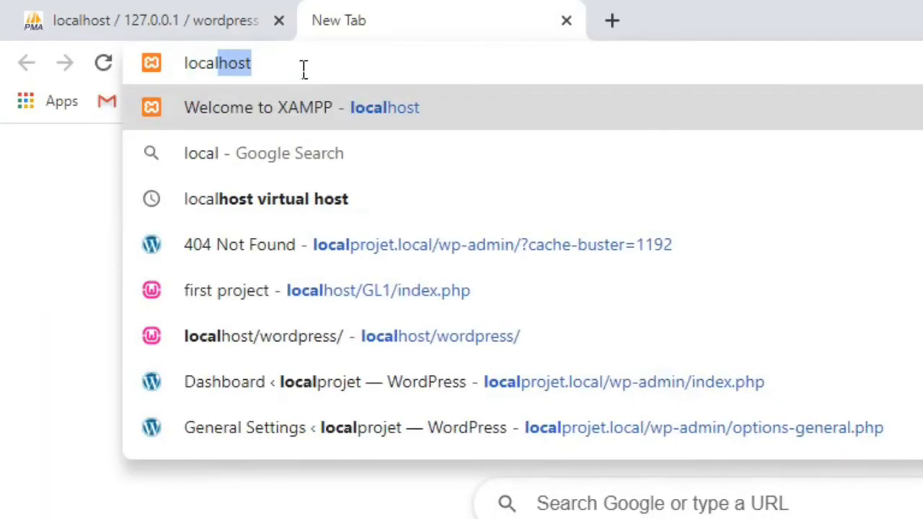
type("rdpress")
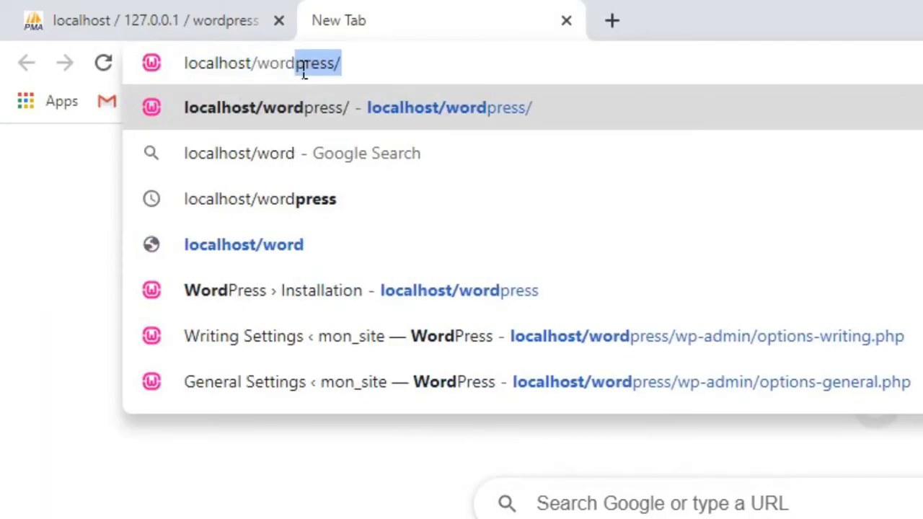
key("Return")
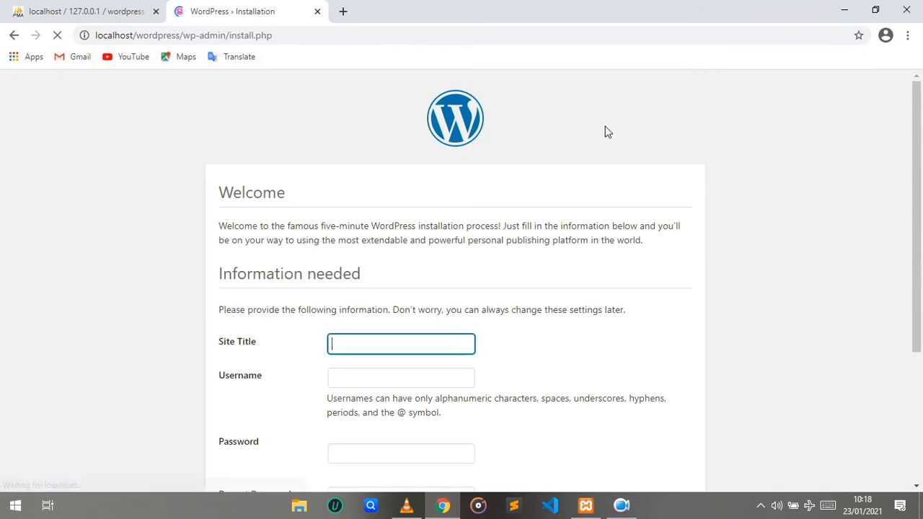
Enter mon_site as the site title and fill in the admin username in the installation form
scroll(546, 156, "down", 2)
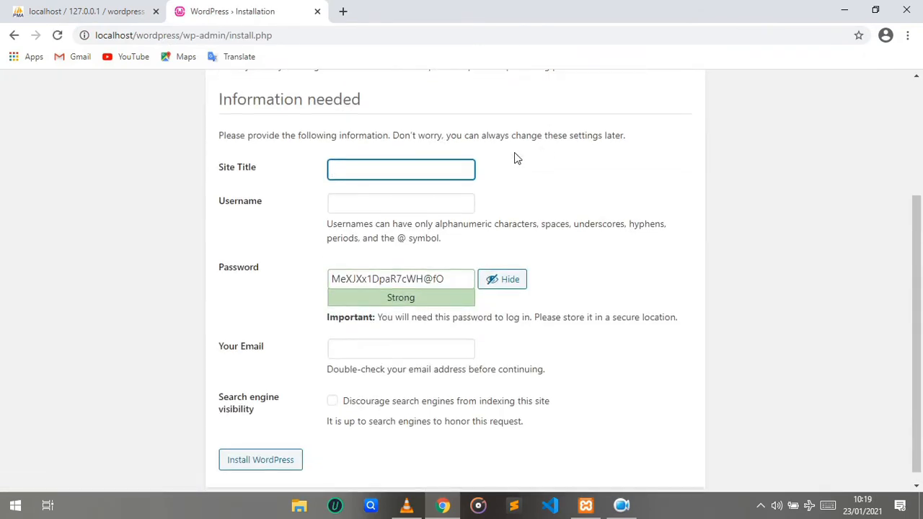
left_click(398, 175)
type("mon")
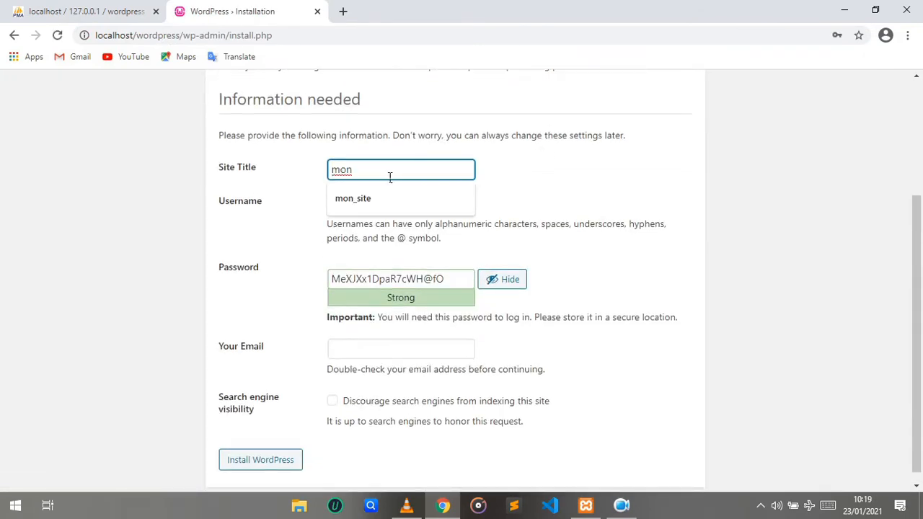
type("_site")
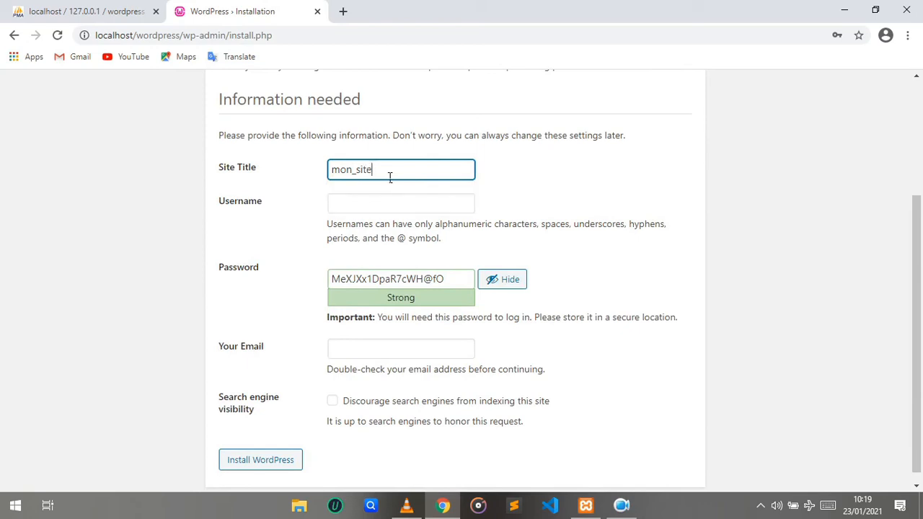
left_click(385, 209)
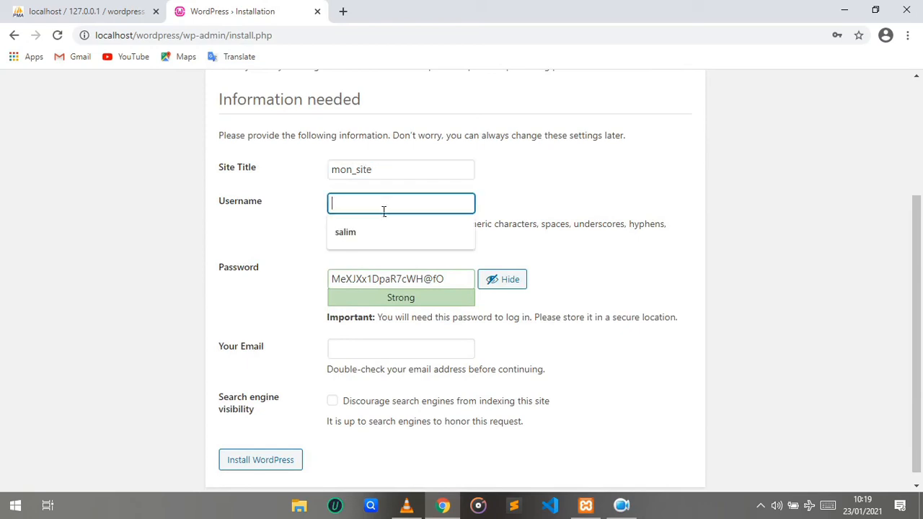
type("salim")
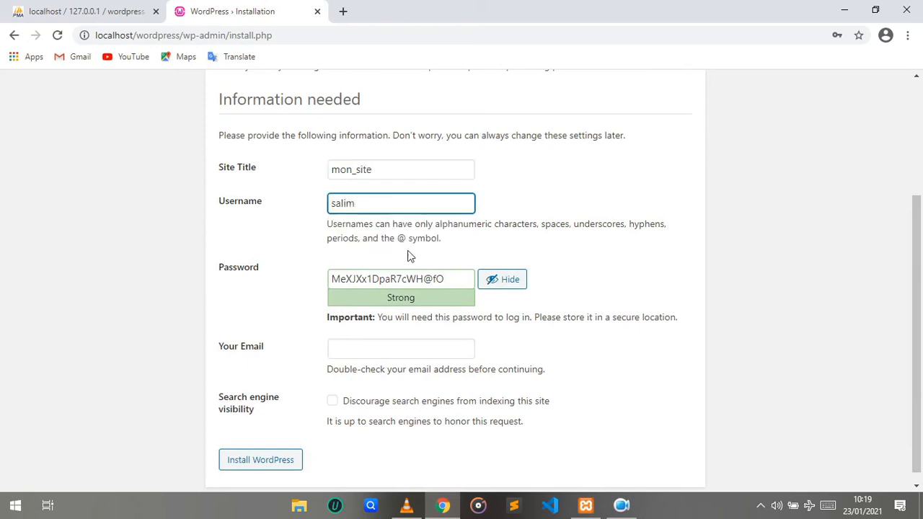
Replace the suggested password with the account password and confirm use of a weak password
key("Tab")
key("ctrl+a")
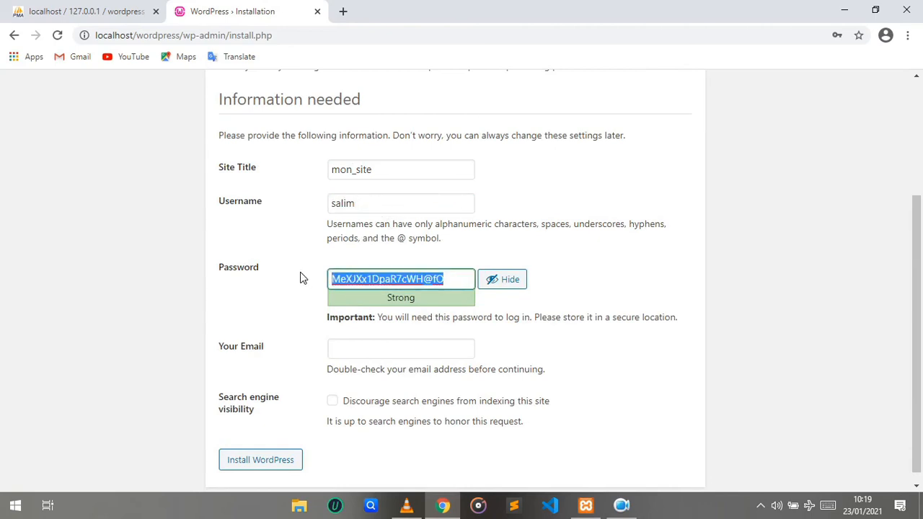
type("azerty")
left_click(337, 348)
Fill in the admin e-mail address and install WordPress
left_click(358, 377)
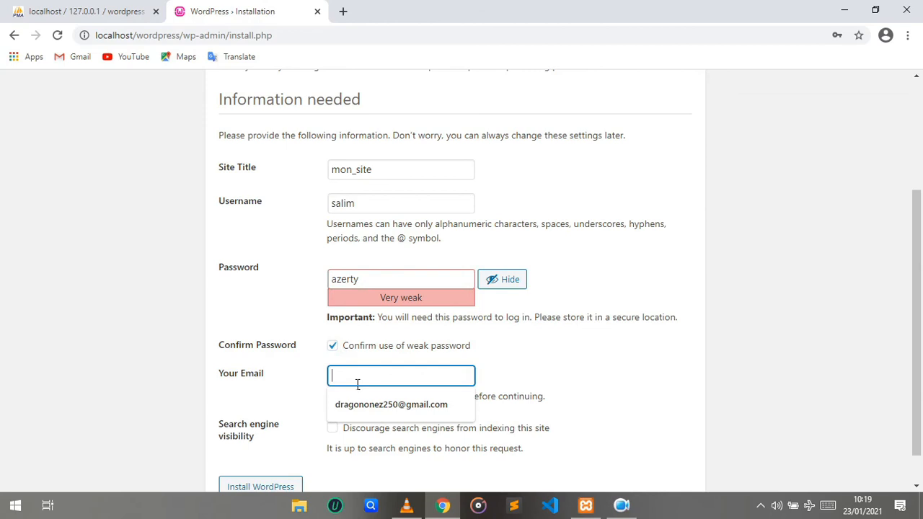
scroll(357, 384, "down", 1)
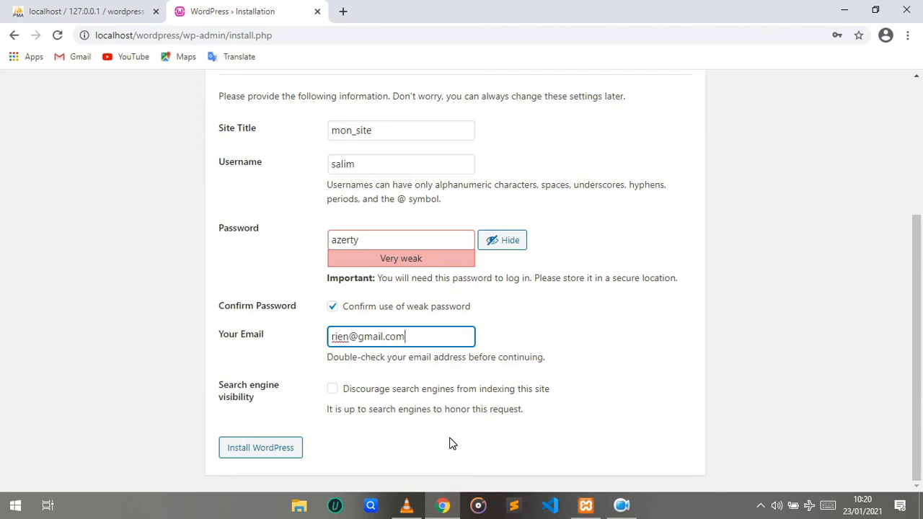
left_click(260, 453)
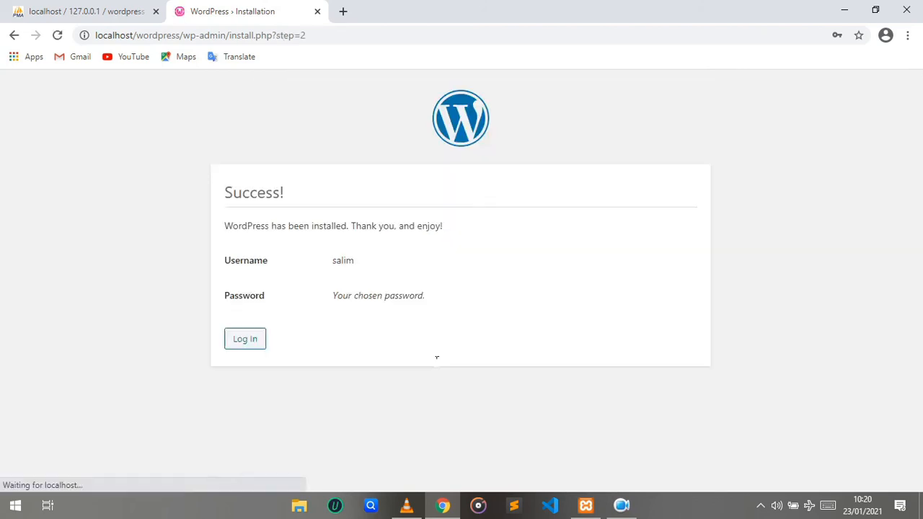
Log in to the WordPress dashboard with the admin username and account password
left_click(251, 340)
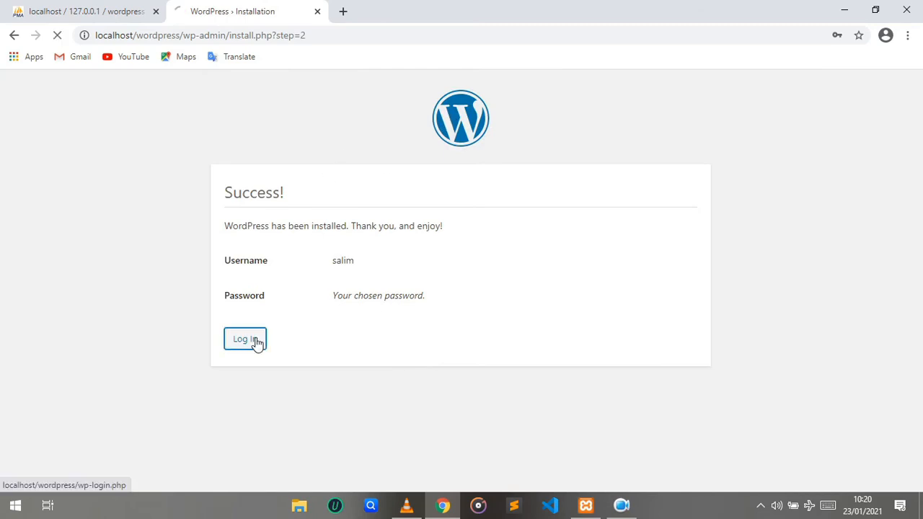
left_click(418, 271)
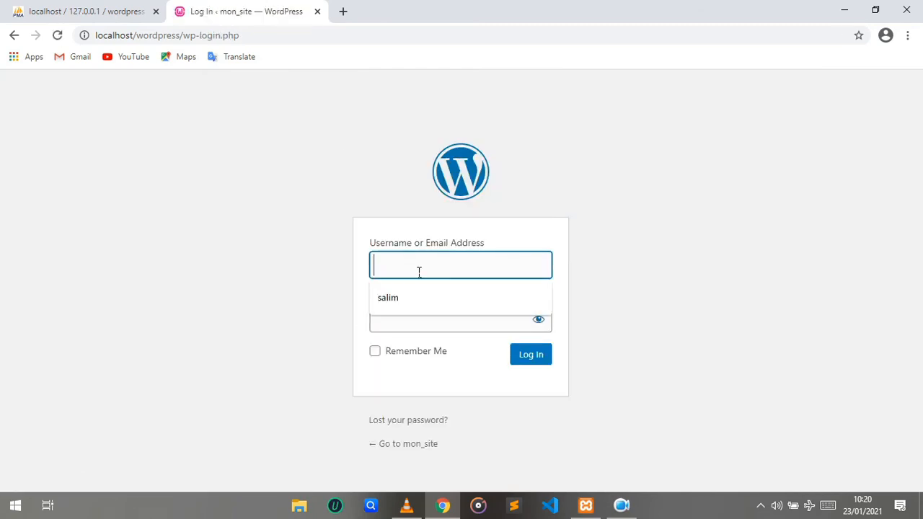
type("salim")
left_click(412, 323)
type("1234")
left_click(531, 358)
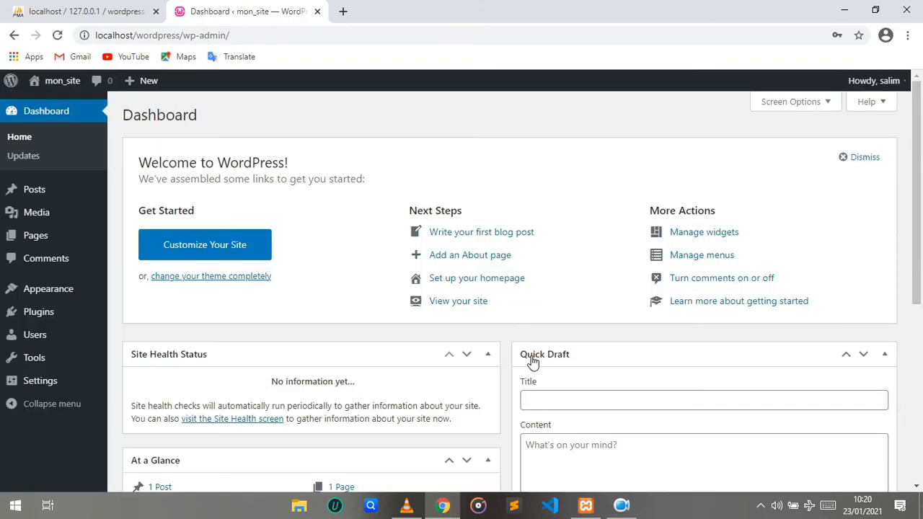
scroll(532, 360, "down", 5)
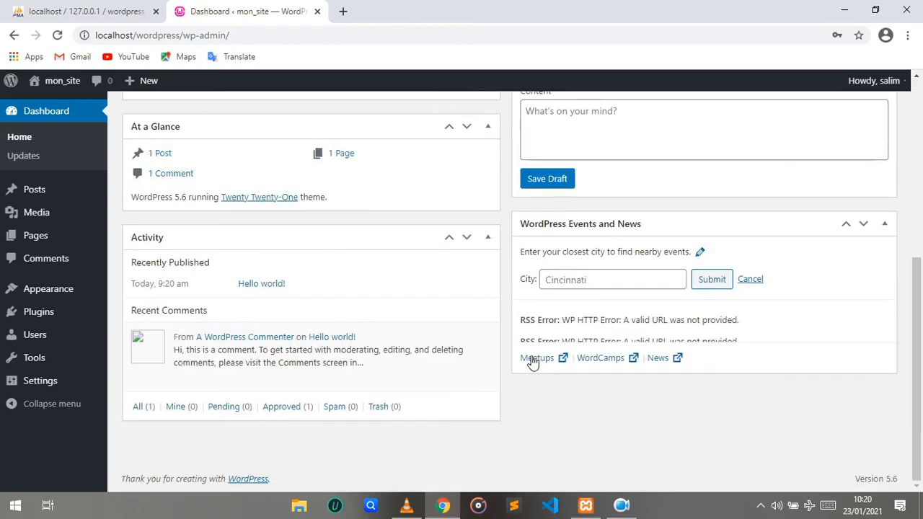
scroll(387, 315, "up", 5)
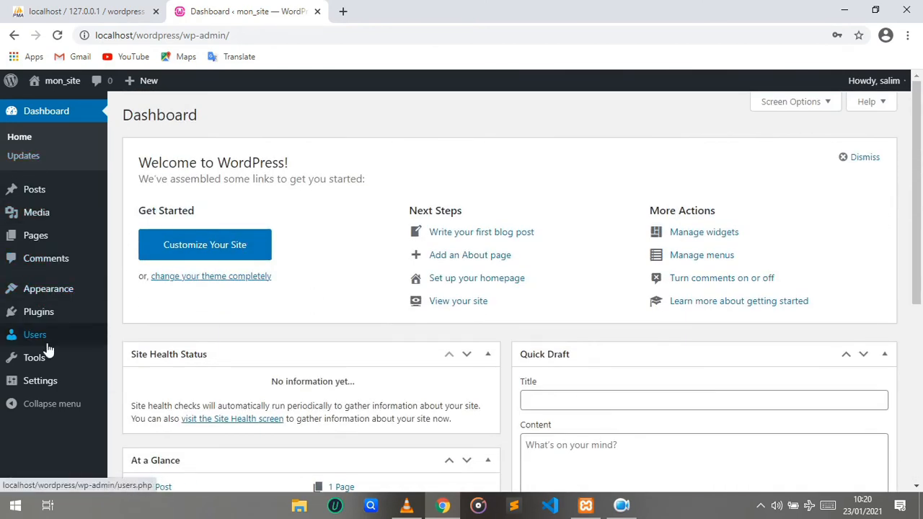
Open the General Settings page and scroll through its site options, returning to the Dashboard afterwards
left_click(55, 383)
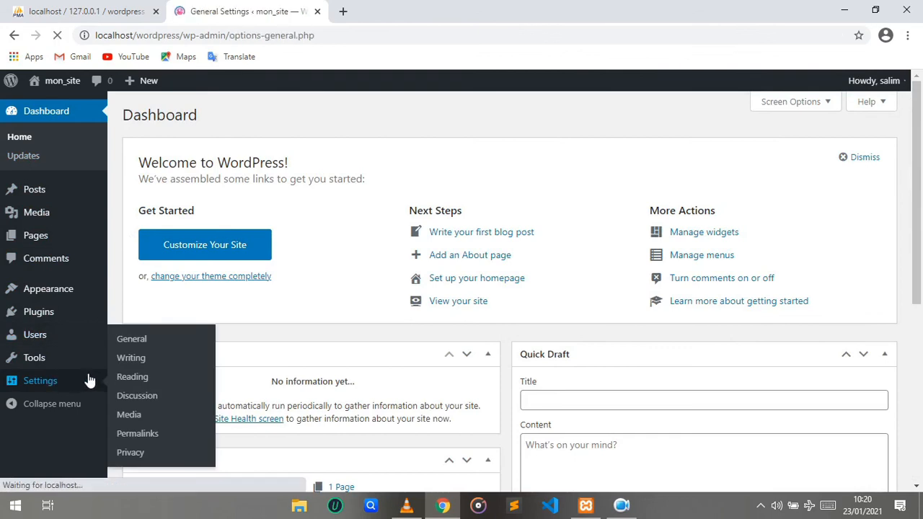
scroll(89, 380, "down", 6)
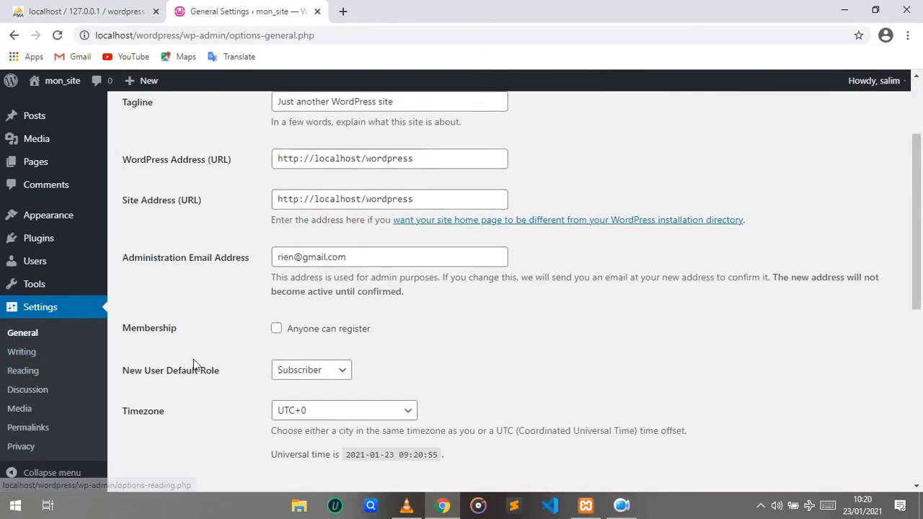
scroll(193, 364, "down", 2)
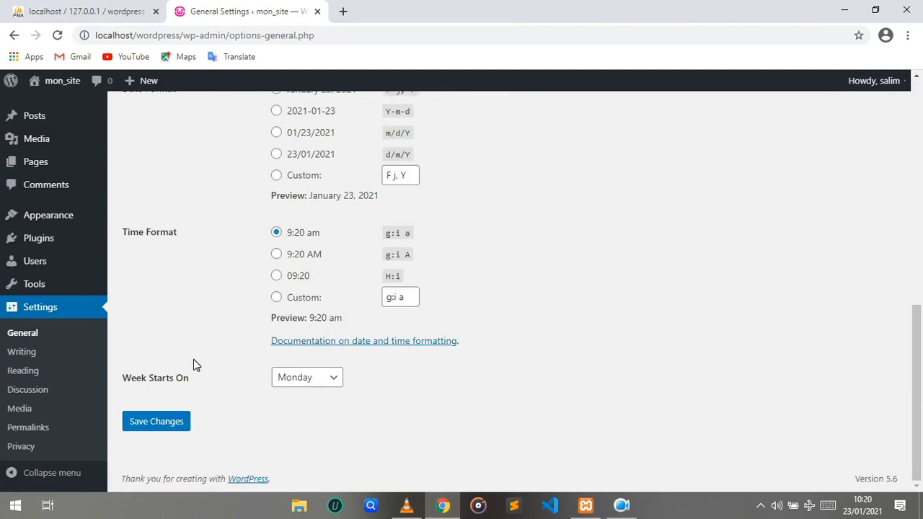
scroll(193, 364, "up", 10)
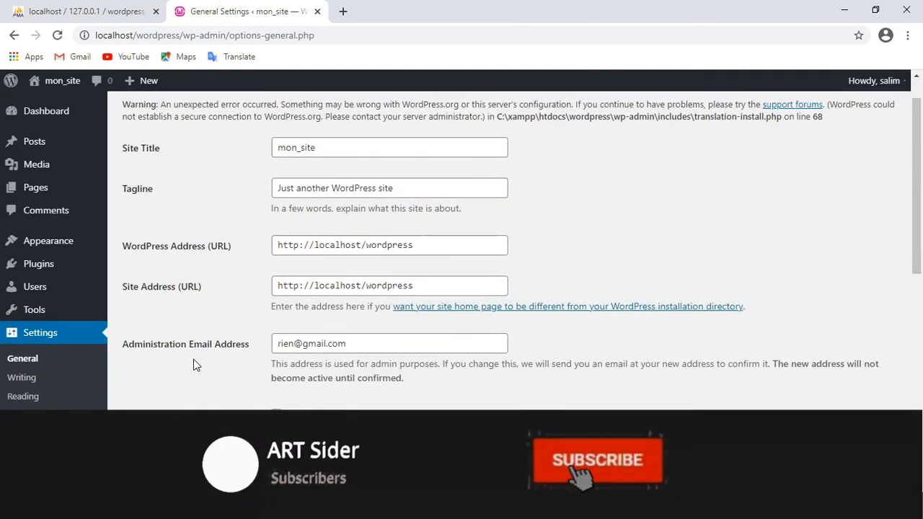
scroll(194, 364, "down", 3)
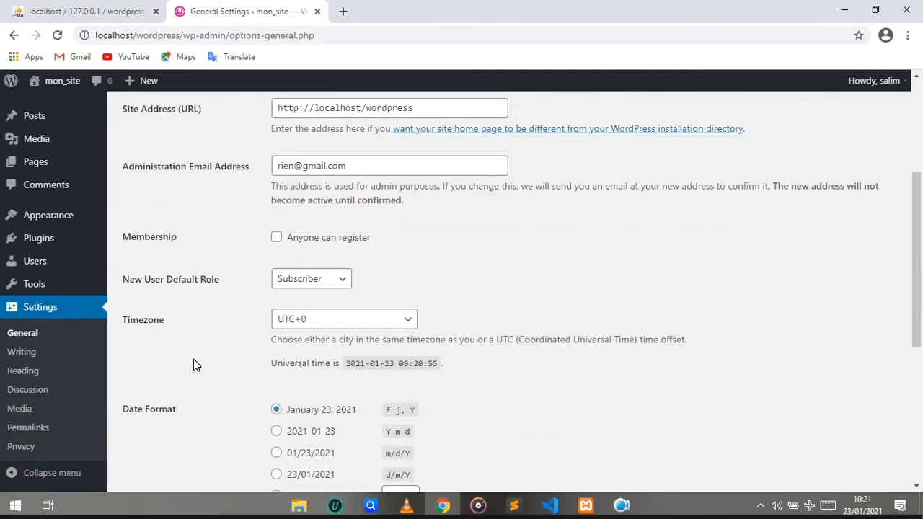
scroll(193, 365, "up", 3)
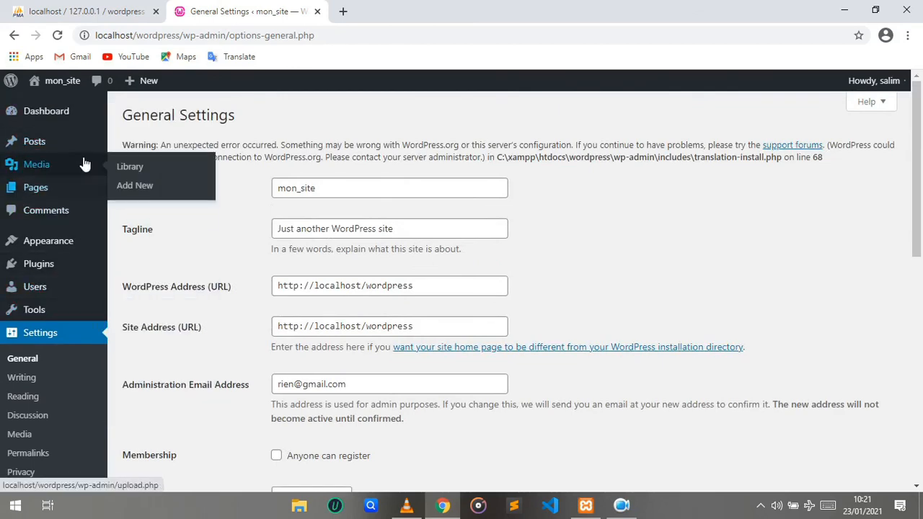
left_click(74, 118)
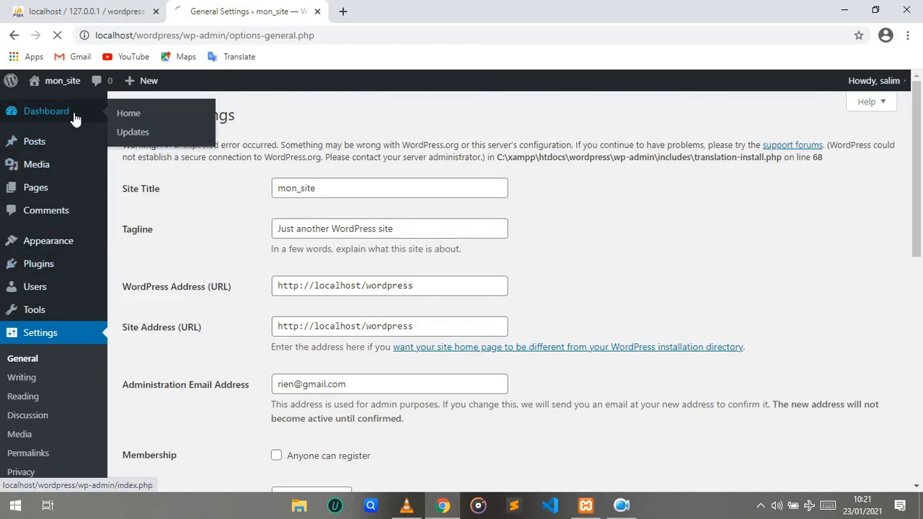